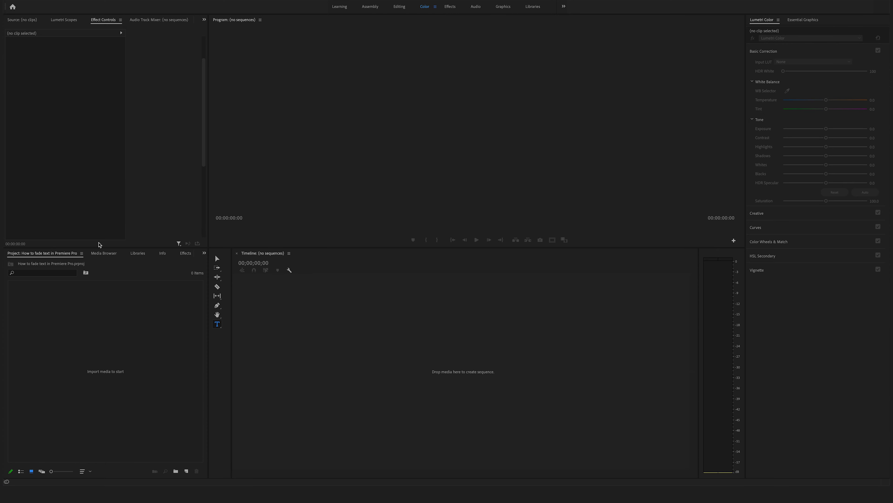
# Step: Start a new sequence and set its editing mode to Custom in the sequence settings
pyautogui.click(88, 6)
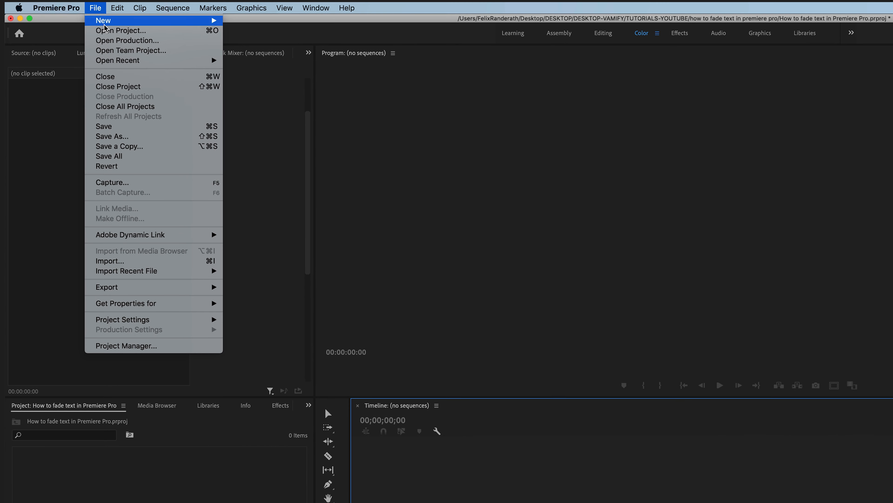
pyautogui.moveTo(117, 22)
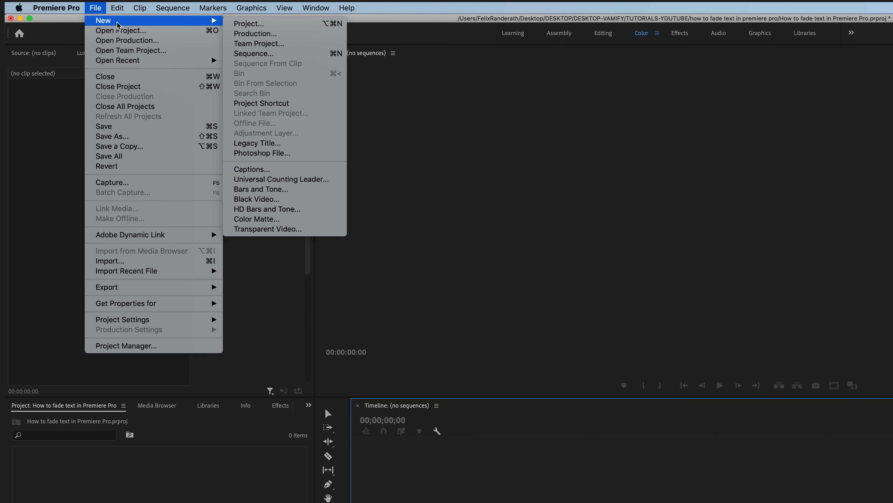
pyautogui.click(284, 54)
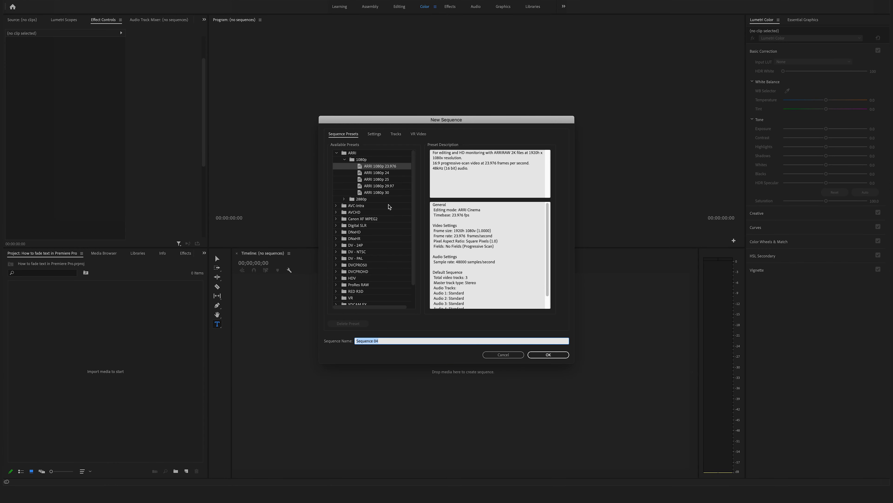
pyautogui.click(337, 153)
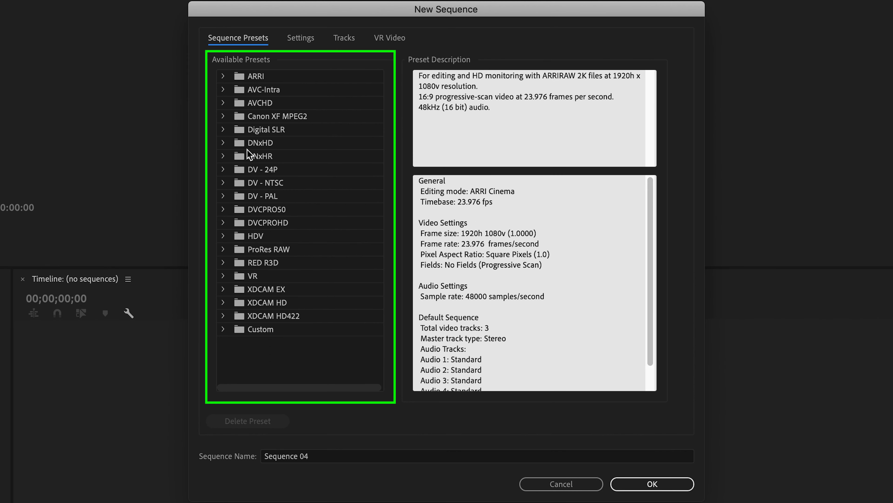
pyautogui.click(303, 38)
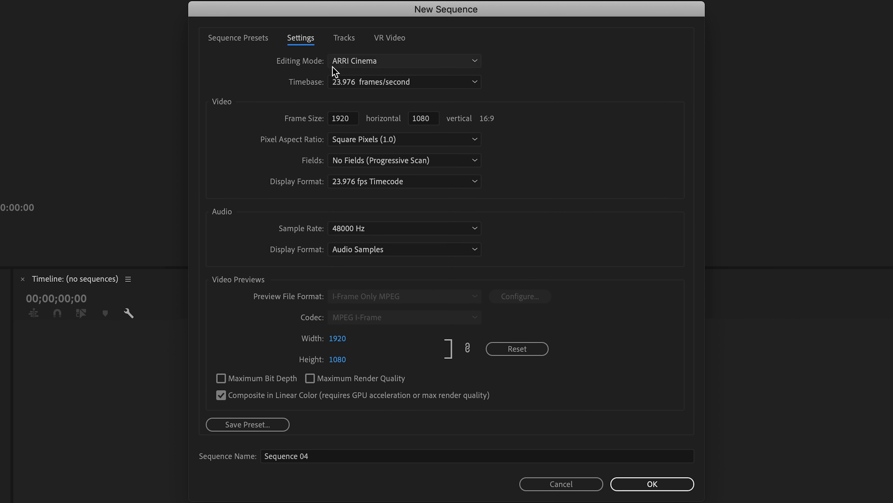
pyautogui.click(472, 67)
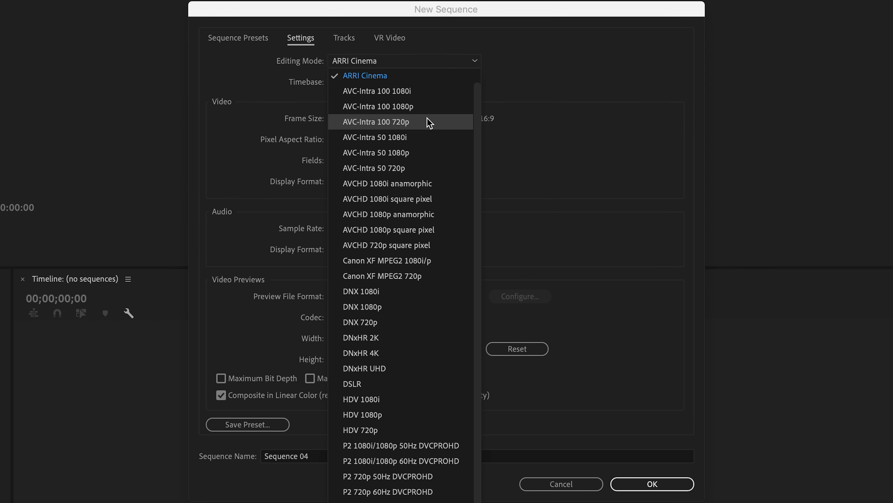
pyautogui.scroll(1, 425, 122)
pyautogui.click(415, 76)
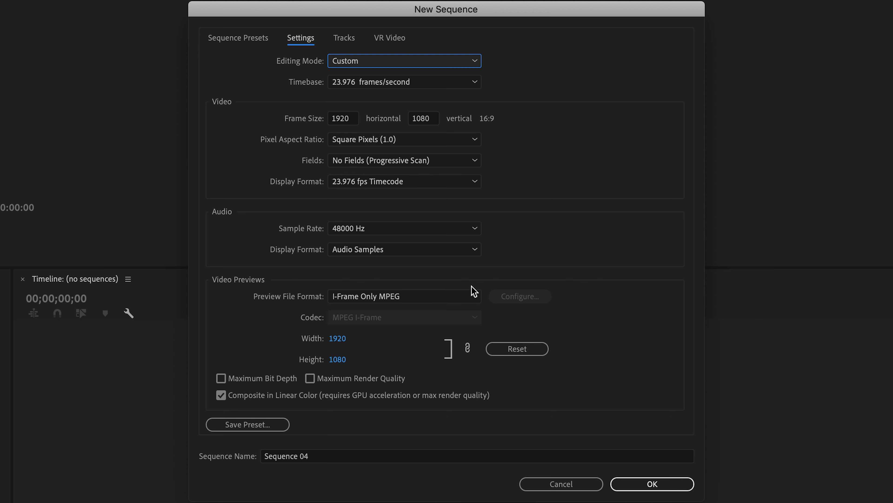
# Step: Name the sequence "How to fade text in premiere pro" and create it
pyautogui.click(327, 456)
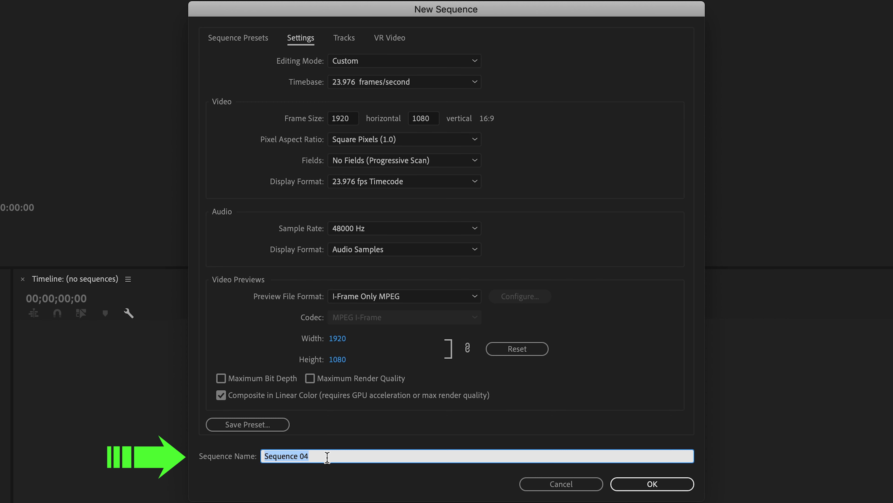
pyautogui.write('How to fade text in premiere pro')
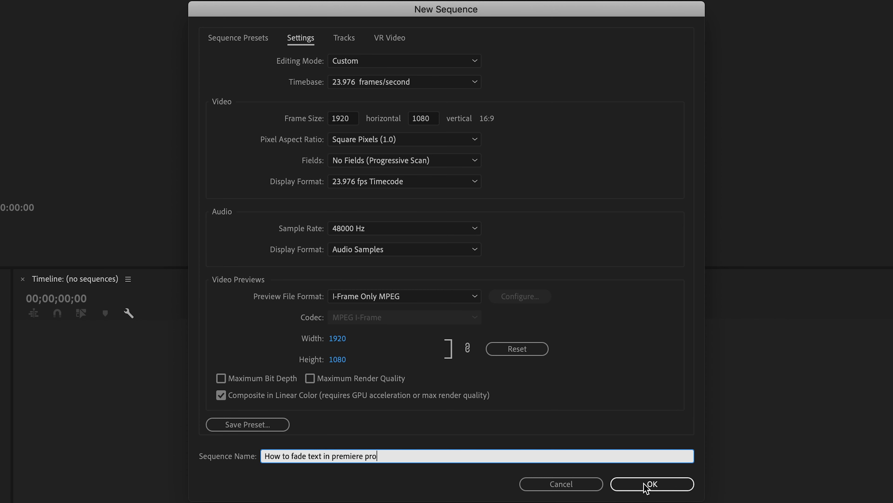
pyautogui.click(646, 485)
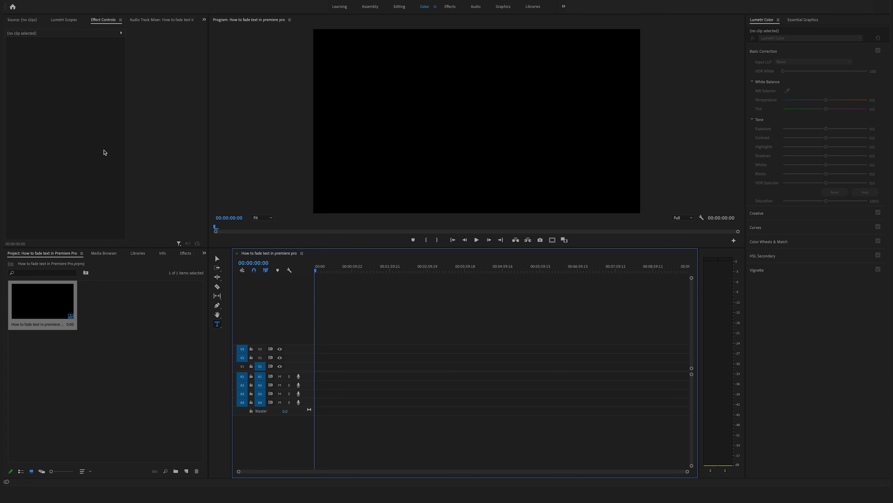
# Step: Create a new legacy title with the default video settings and name
pyautogui.click(92, 110)
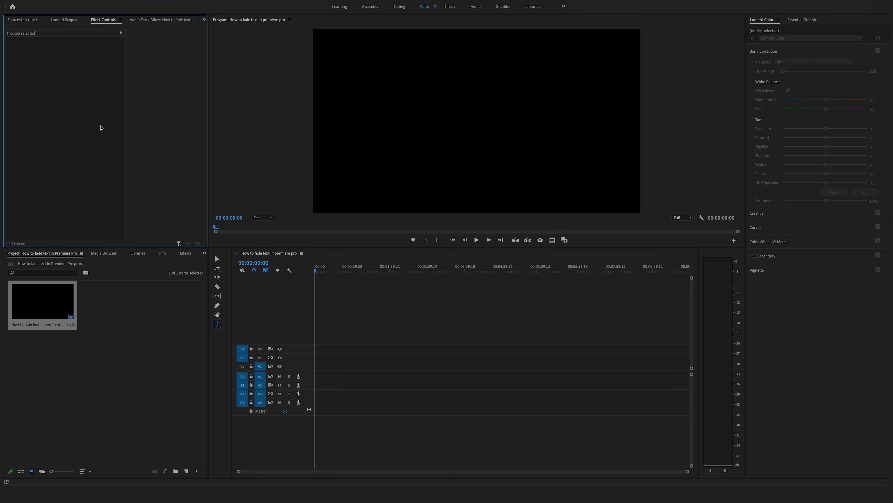
pyautogui.click(92, 6)
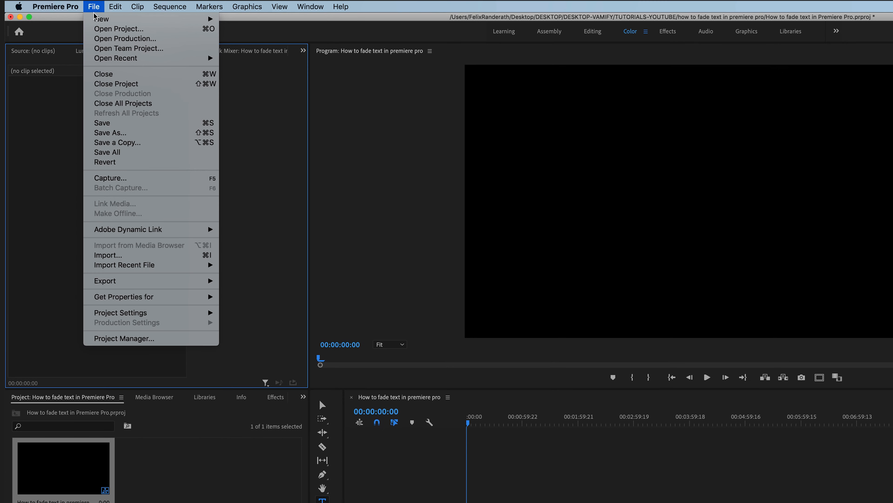
pyautogui.moveTo(98, 20)
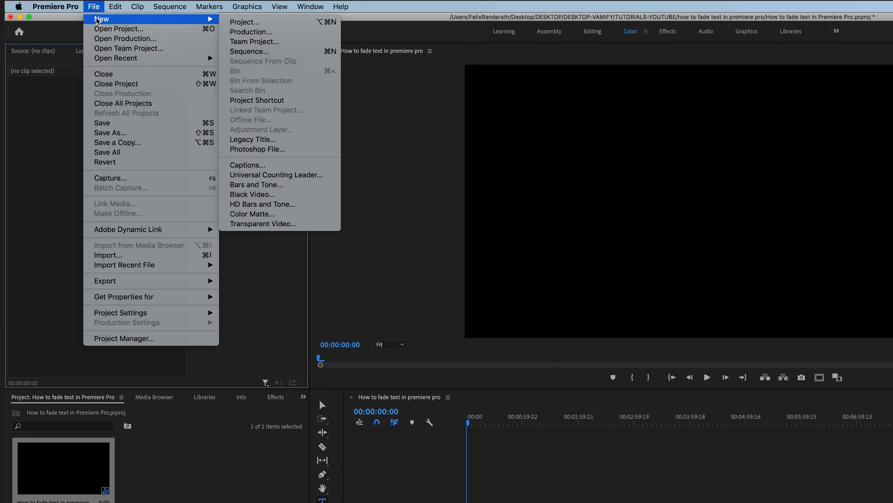
pyautogui.click(292, 144)
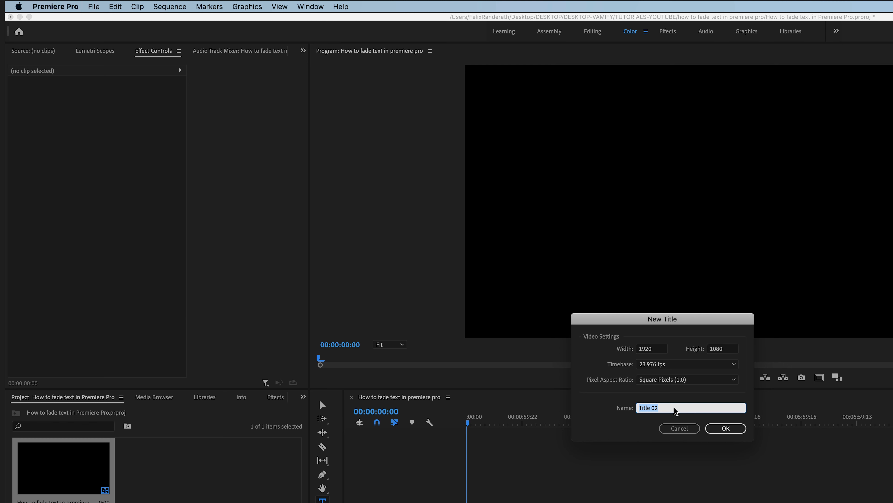
pyautogui.click(723, 428)
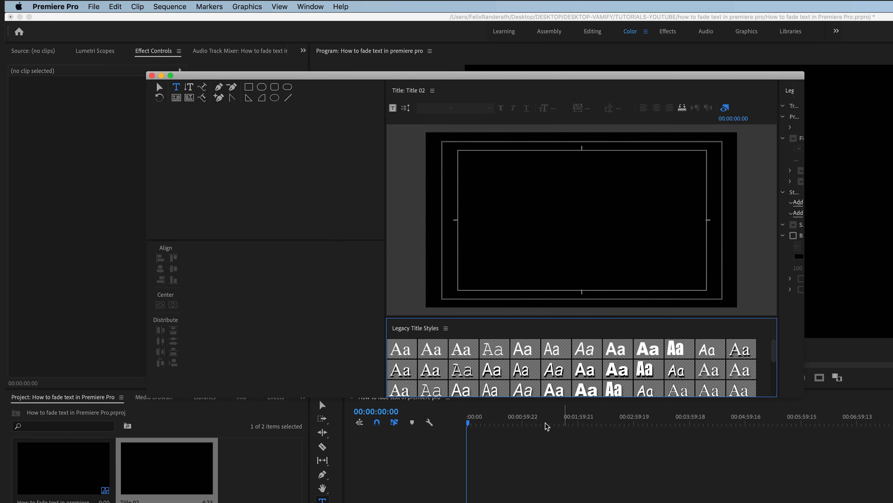
# Step: Add the text "fade" to the legacy title and place the title at the start of video track V1
pyautogui.click(521, 211)
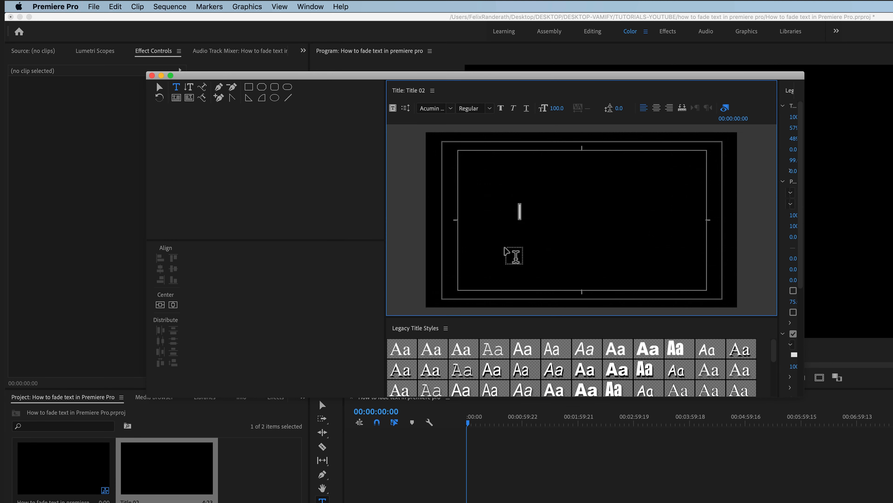
pyautogui.write('fade')
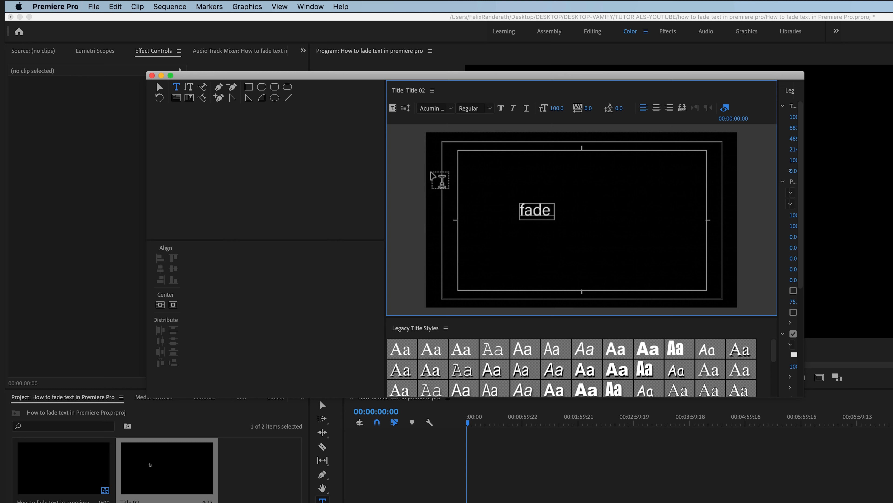
pyautogui.click(152, 76)
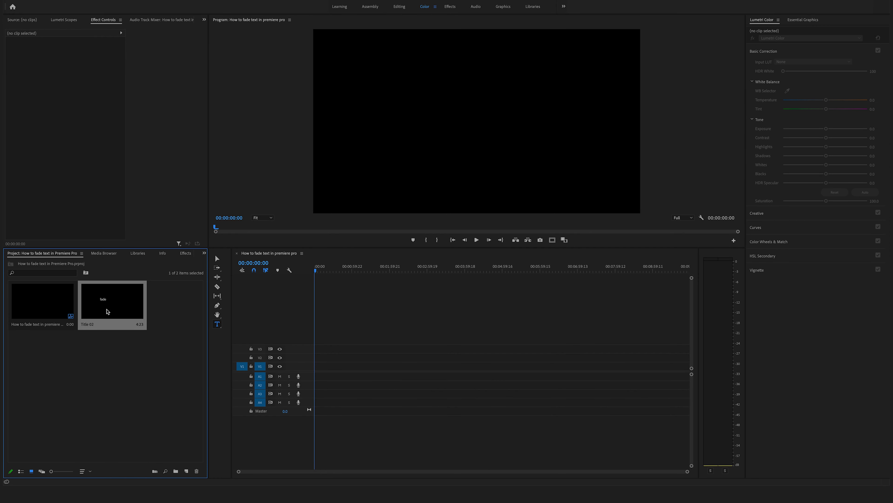
pyautogui.moveTo(97, 311); pyautogui.dragTo(301, 369)
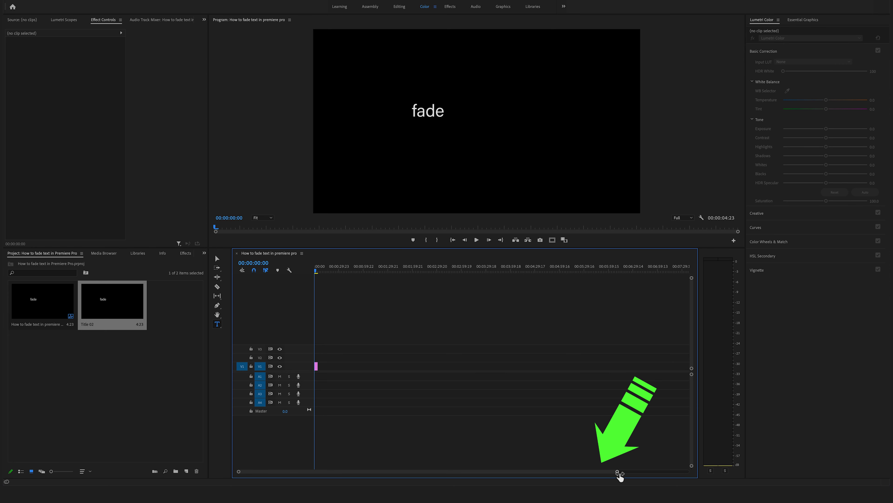
pyautogui.moveTo(620, 471); pyautogui.dragTo(458, 473)
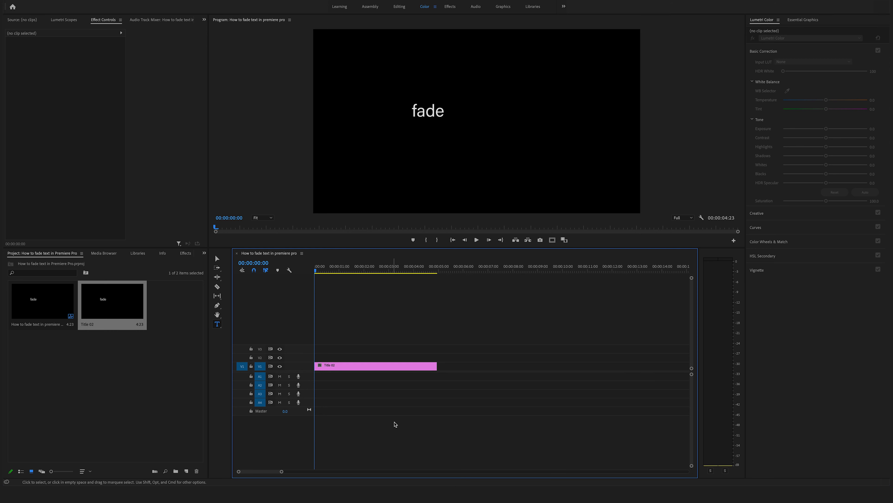
# Step: Move the playhead to 00:00:01:06 and undo the creation and placement of the legacy title
pyautogui.moveTo(327, 269); pyautogui.dragTo(345, 271)
pyautogui.hotkey('ctrl', 'z')
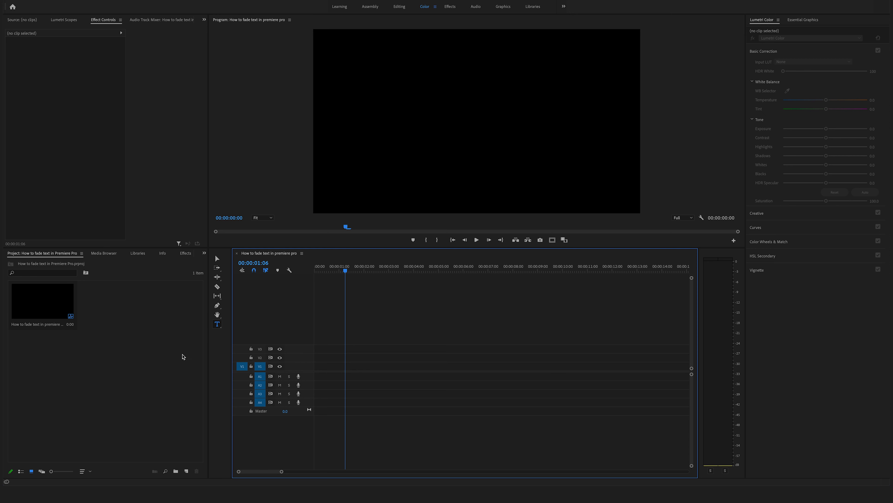
# Step: Add a text graphic with the creator's display name in capitals to the video frame at the playhead, using the Type tool
pyautogui.click(218, 324)
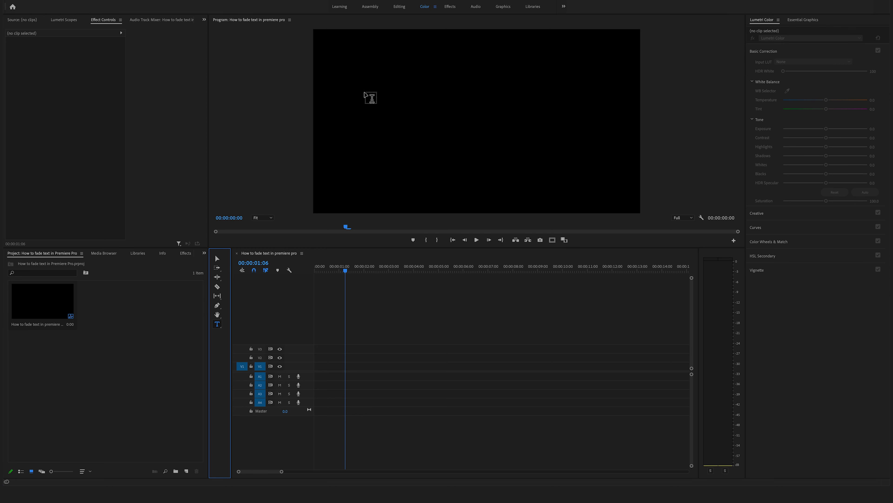
pyautogui.click(379, 115)
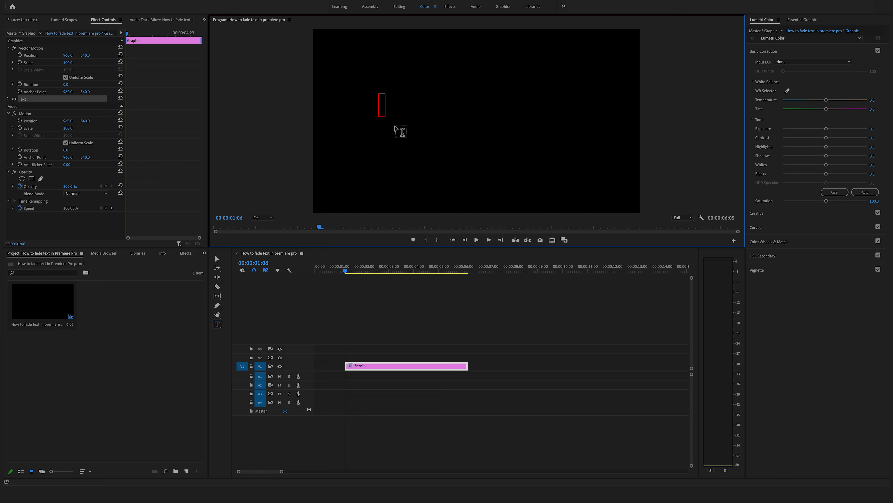
pyautogui.write('FE')
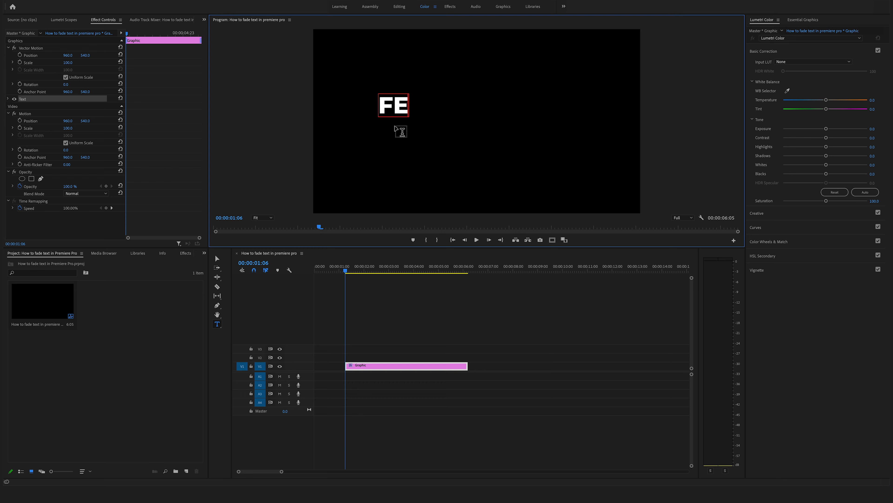
pyautogui.write('LIX')
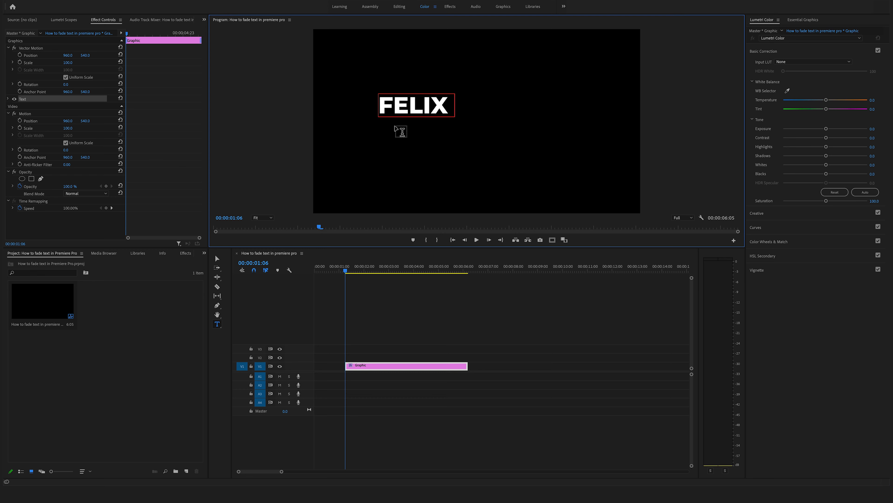
pyautogui.write(' THE CREA')
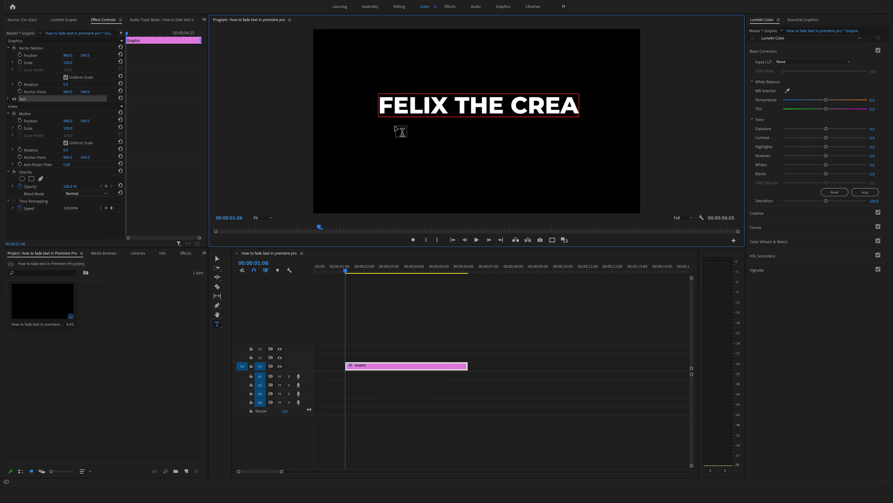
pyautogui.write('TOR')
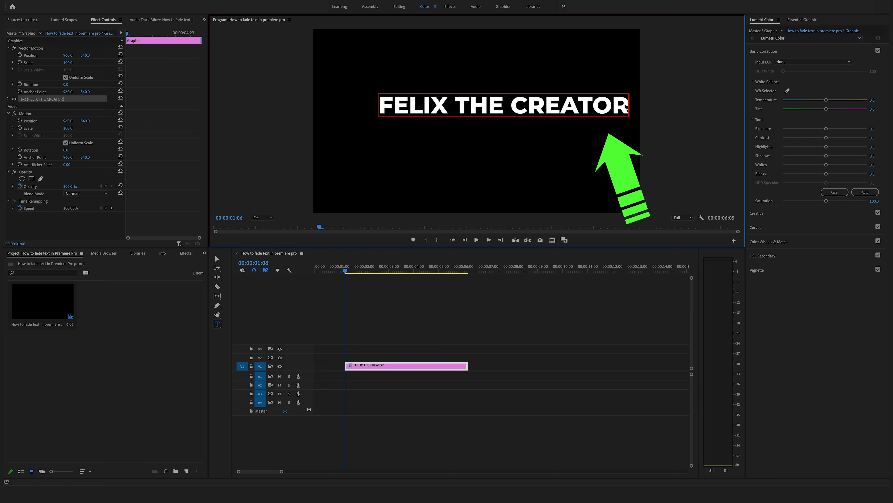
# Step: Select all of the graphic's text and set its font to Nueva Std in the source text properties
pyautogui.moveTo(622, 106); pyautogui.dragTo(382, 107)
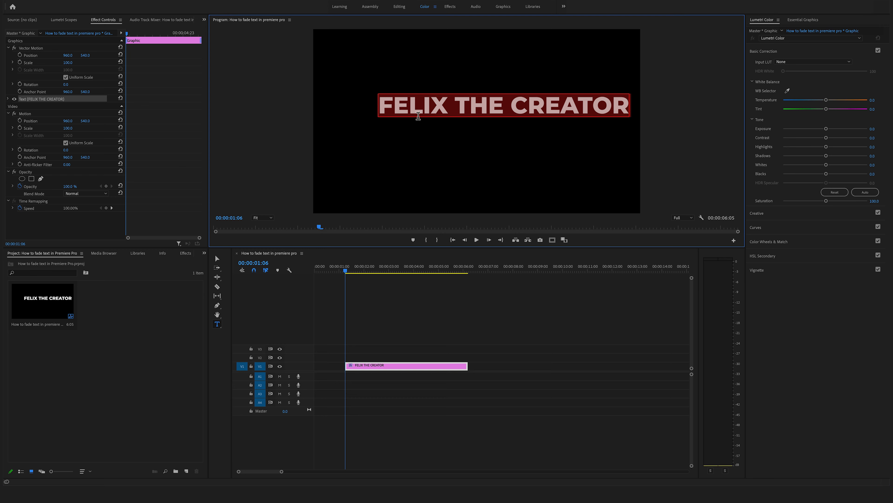
pyautogui.click(544, 113)
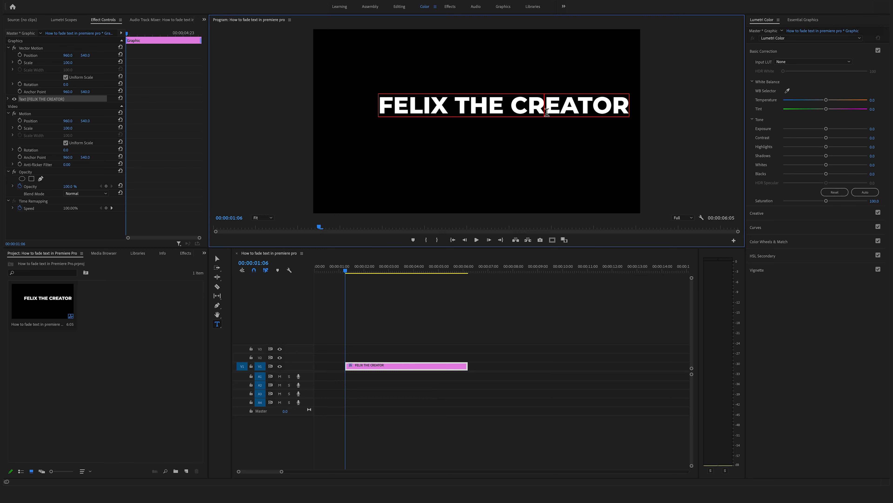
pyautogui.press('super')
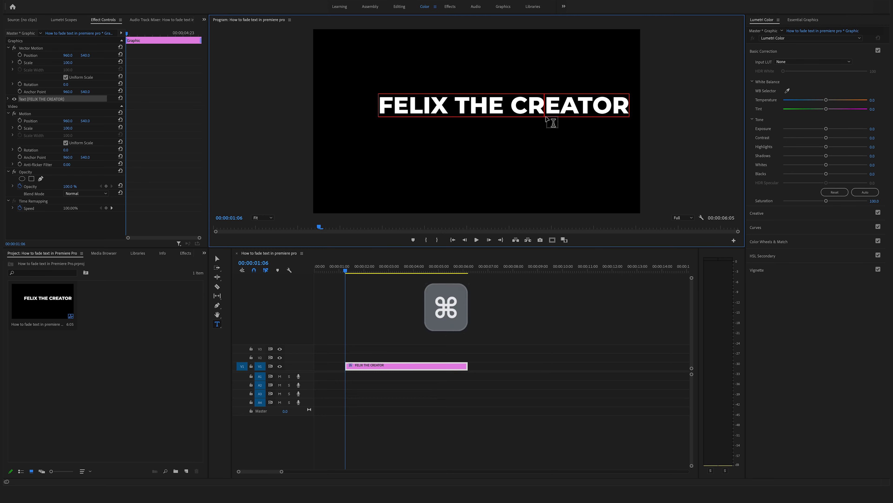
pyautogui.press('super+a')
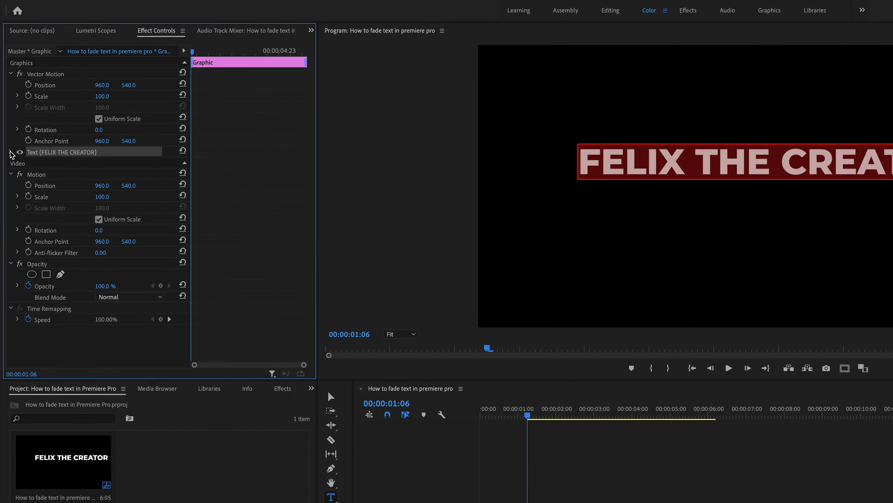
pyautogui.click(11, 151)
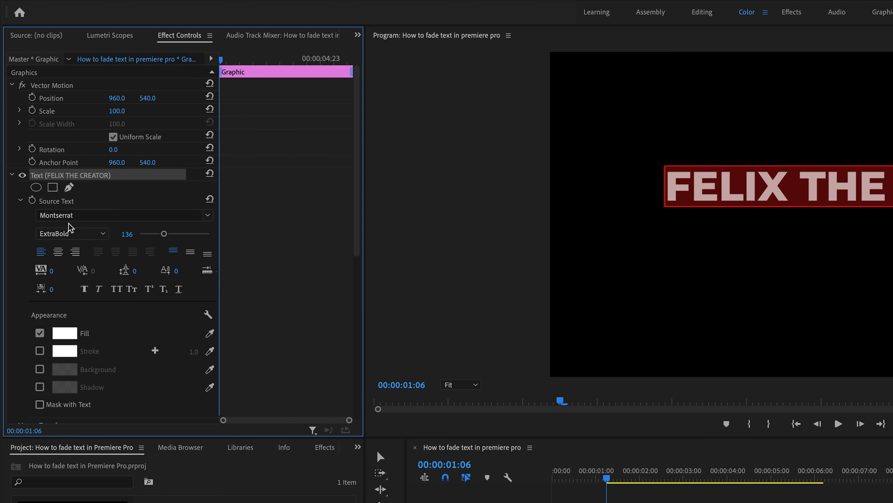
pyautogui.click(99, 216)
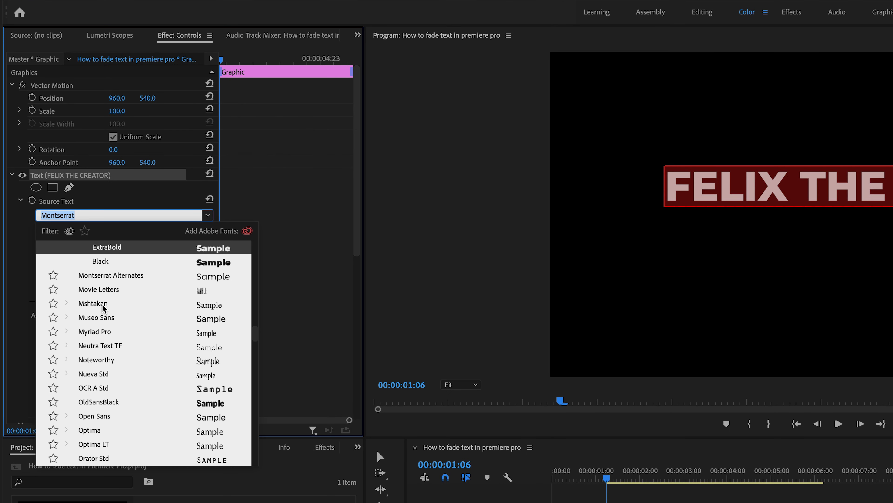
pyautogui.click(104, 375)
# Step: Set the font of the selected graphic text to Montserrat ExtraBold
pyautogui.click(79, 215)
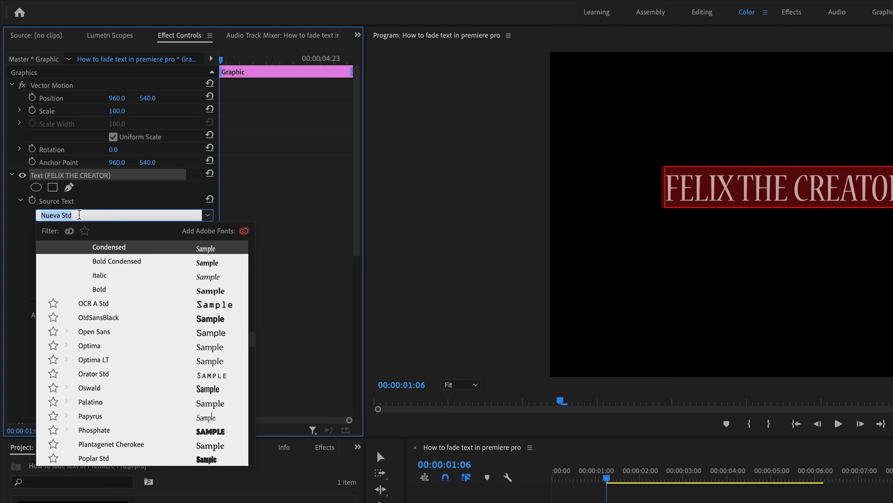
pyautogui.write('montser')
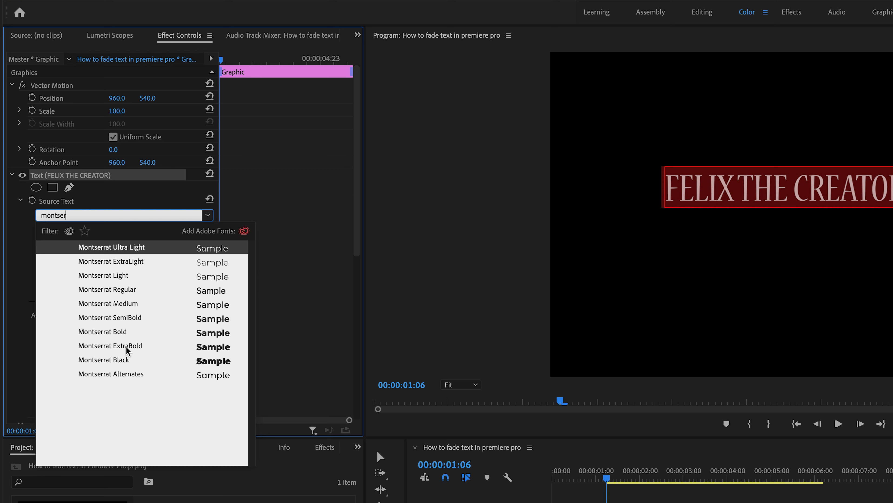
pyautogui.click(126, 347)
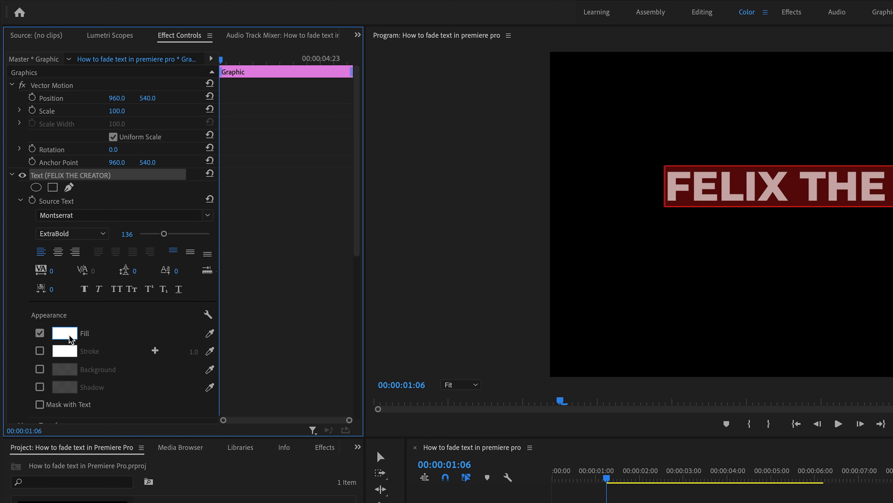
# Step: Reset the text layer's transform position and center-align the text so that it sits horizontally centered in the frame
pyautogui.scroll(-5, 349, 220)
pyautogui.scroll(-1, 366, 241)
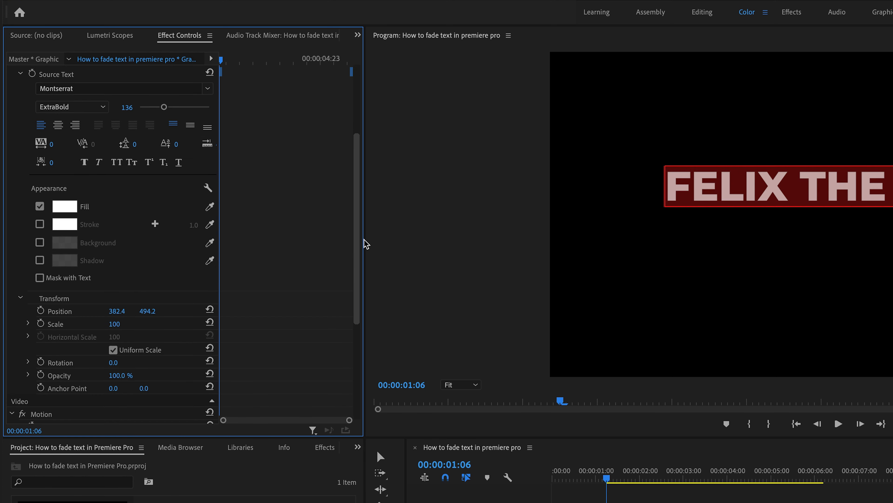
pyautogui.scroll(-2, 365, 248)
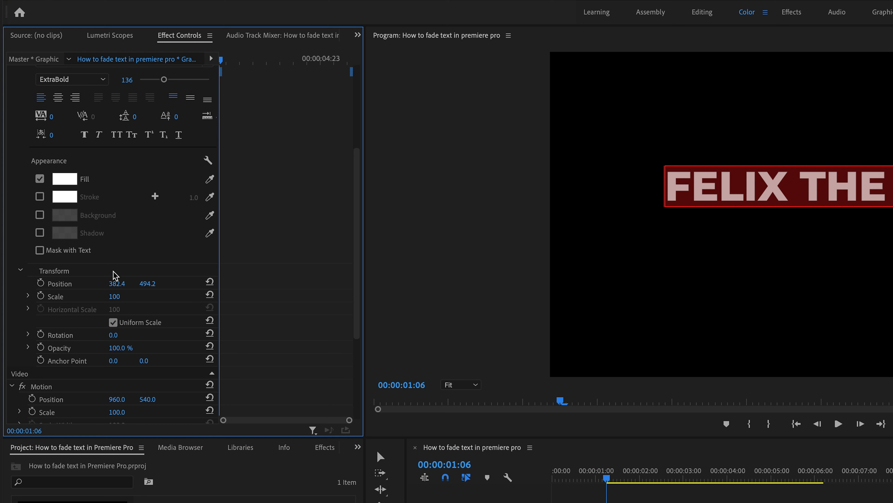
pyautogui.click(212, 283)
pyautogui.scroll(2, 59, 151)
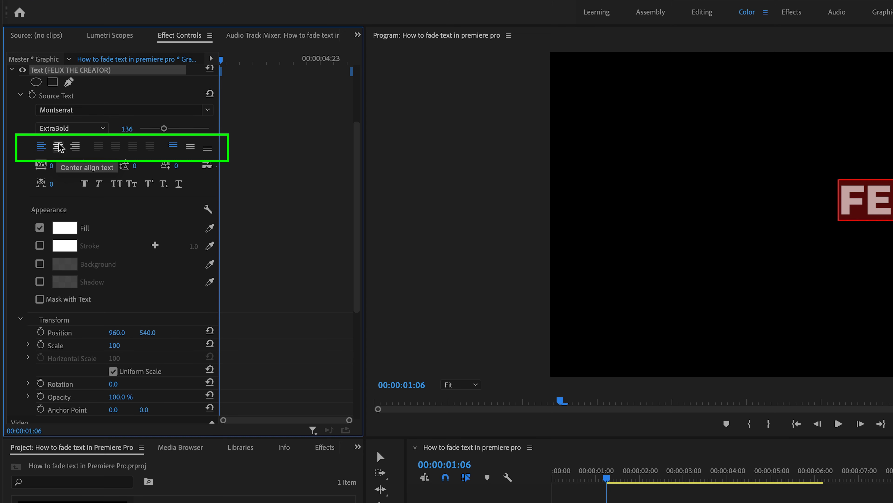
pyautogui.click(58, 147)
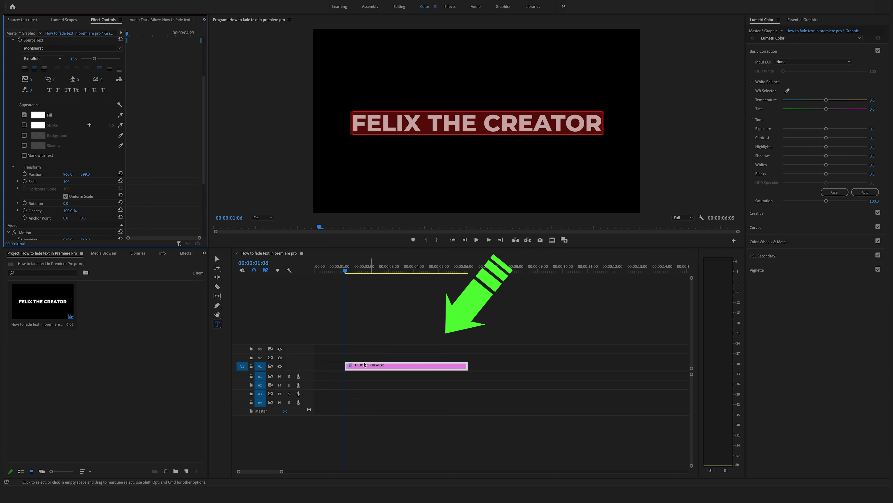
# Step: Move the text clip to the start of the sequence and bring the playhead back to 00:00:00:00
pyautogui.moveTo(377, 368); pyautogui.dragTo(346, 368)
pyautogui.moveTo(348, 267); pyautogui.dragTo(279, 268)
pyautogui.click(346, 366)
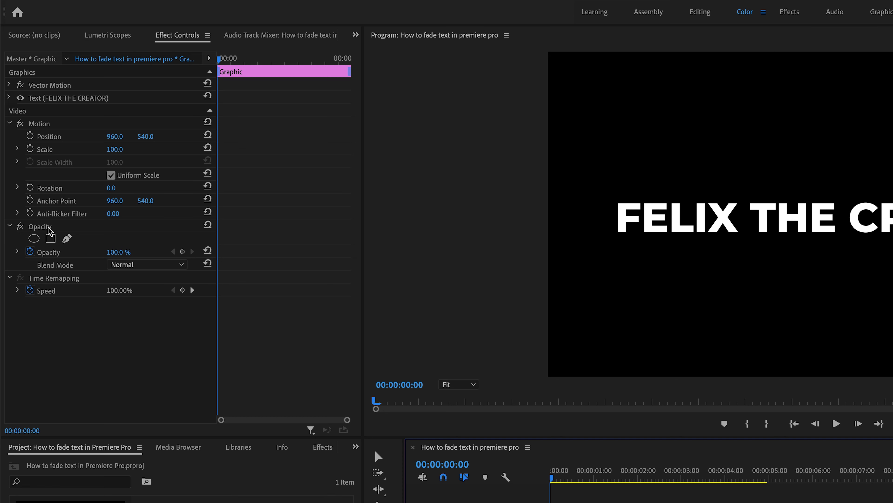
# Step: Draw a closed four-point opacity mask around the text in the video frame, using the free draw bezier tool
pyautogui.click(30, 128)
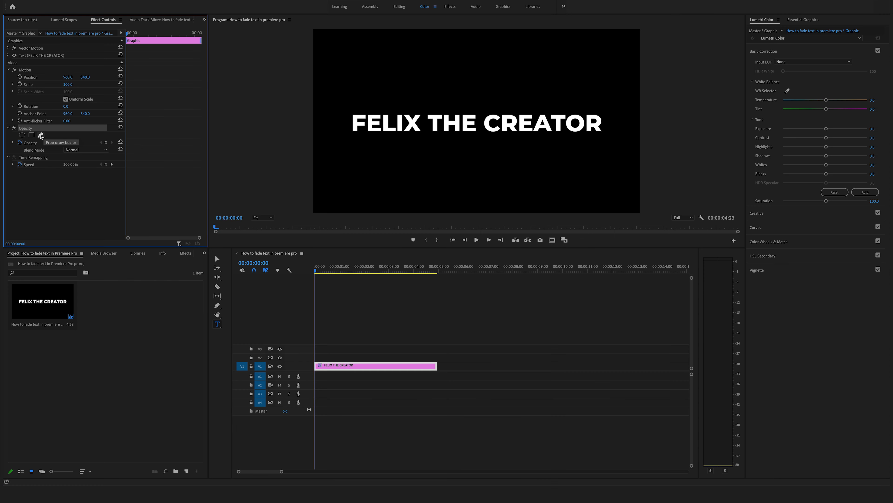
pyautogui.click(67, 239)
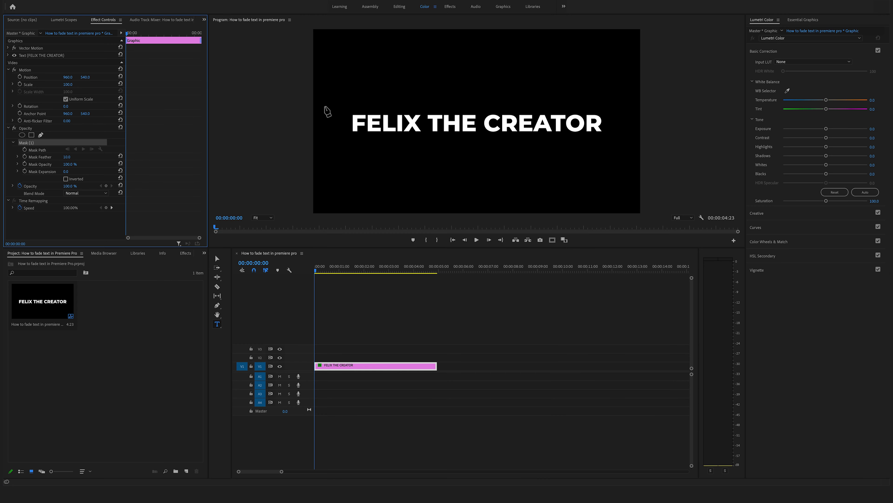
pyautogui.click(319, 81)
pyautogui.click(323, 172)
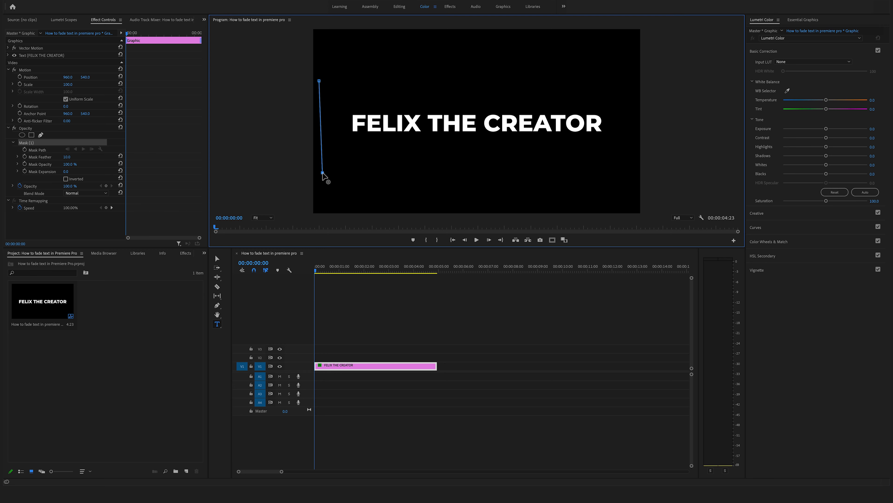
pyautogui.click(636, 174)
pyautogui.click(633, 82)
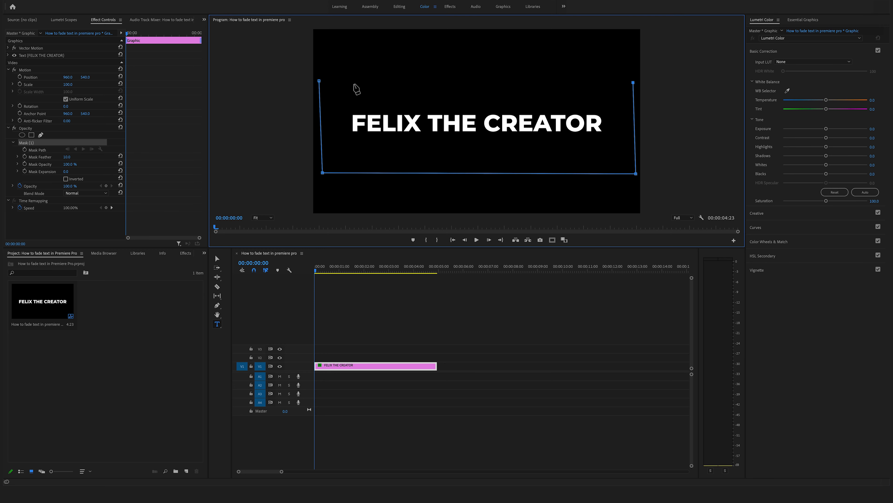
pyautogui.click(319, 81)
# Step: Move the mask's four corner points outward so its sides line up with the left and right edges of the video frame
pyautogui.moveTo(320, 81); pyautogui.dragTo(314, 82)
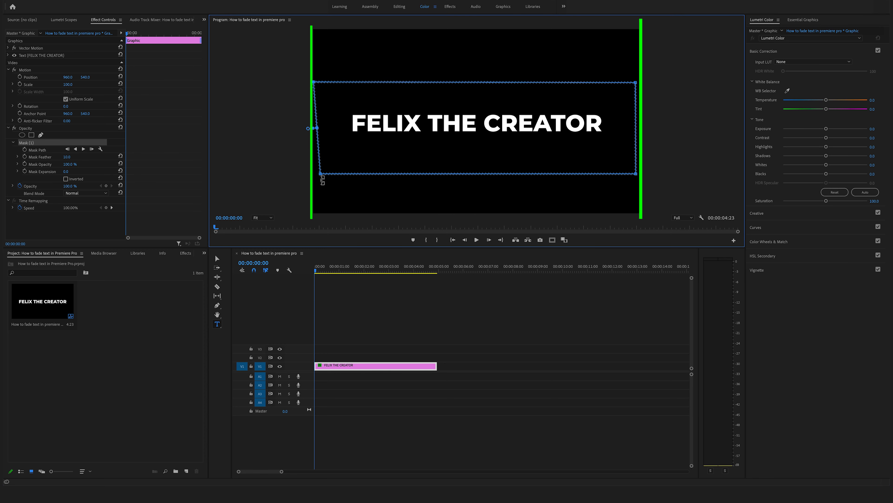
pyautogui.moveTo(320, 175); pyautogui.dragTo(314, 175)
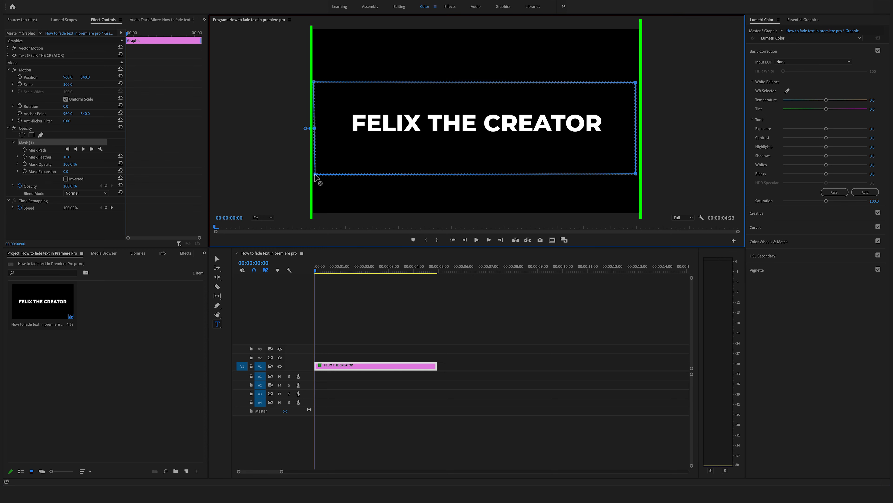
pyautogui.moveTo(636, 174); pyautogui.dragTo(639, 173)
pyautogui.moveTo(639, 85); pyautogui.dragTo(640, 85)
# Step: Start Mask Path keyframing with a keyframe at 00:00:01:00
pyautogui.click(327, 283)
pyautogui.moveTo(317, 271); pyautogui.dragTo(340, 269)
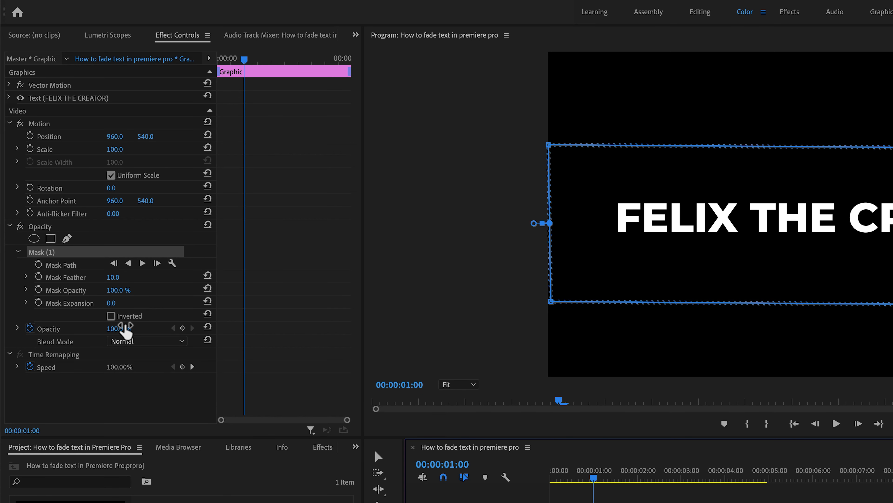
pyautogui.click(39, 265)
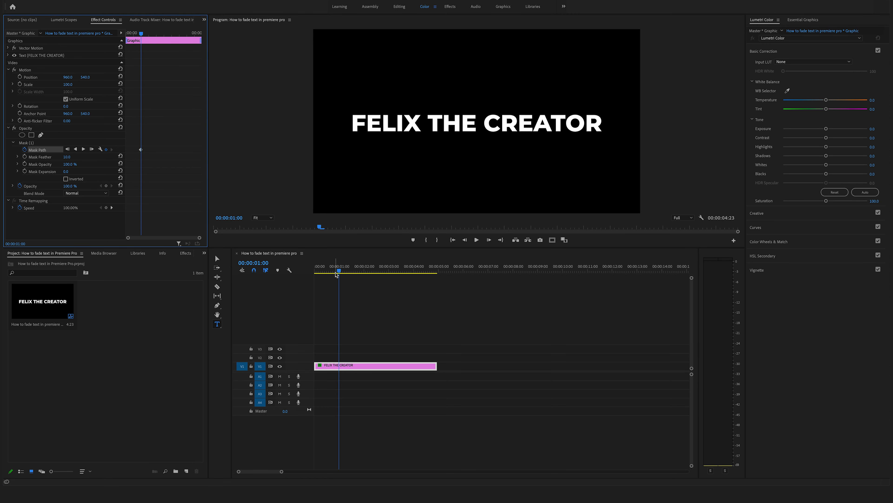
# Step: At 00:00:00:00, move the whole mask past the left edge of the frame so it no longer covers the text
pyautogui.moveTo(339, 271); pyautogui.dragTo(314, 272)
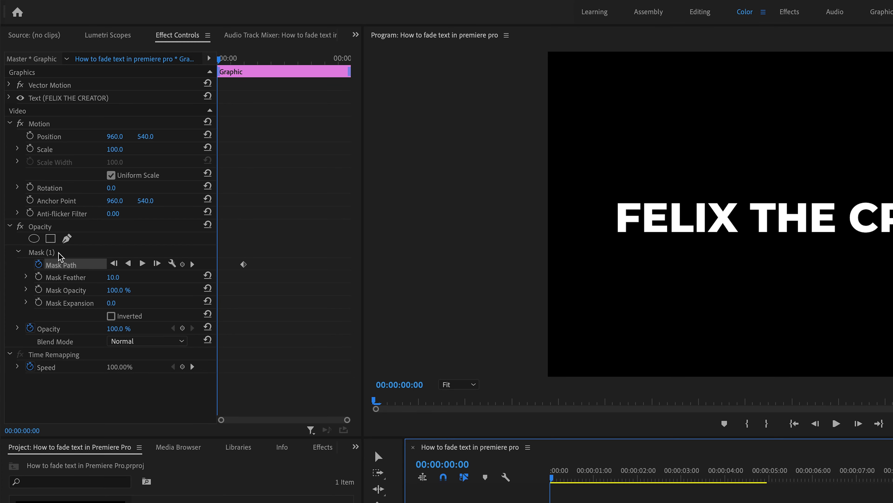
pyautogui.click(72, 252)
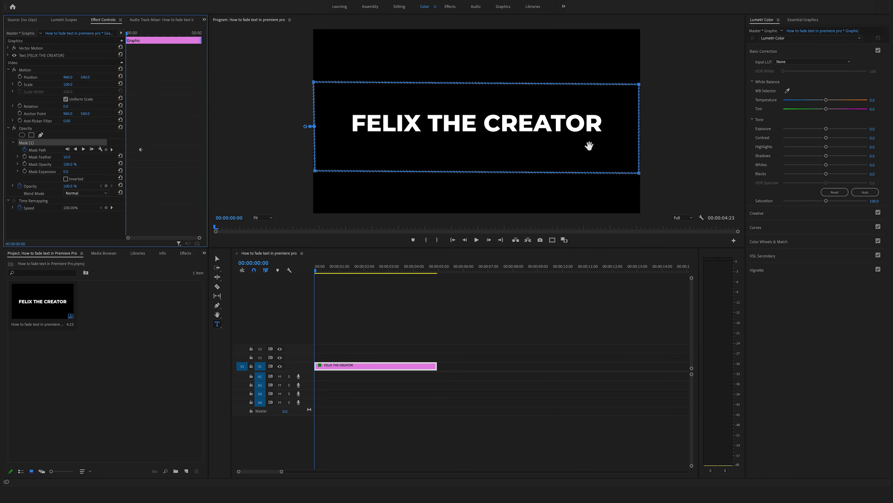
pyautogui.moveTo(587, 146); pyautogui.dragTo(266, 146)
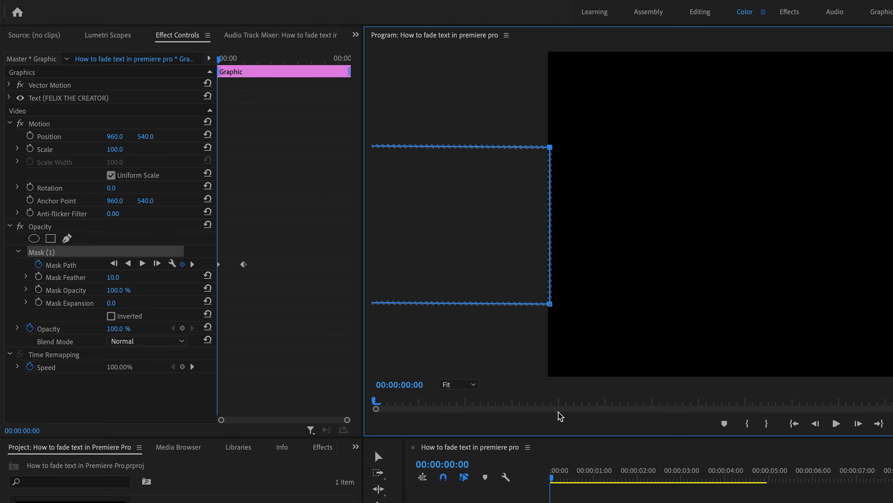
# Step: Move the second Mask Path keyframe to about 00:00:02:00 and play the text reveal from the start
pyautogui.press('space')
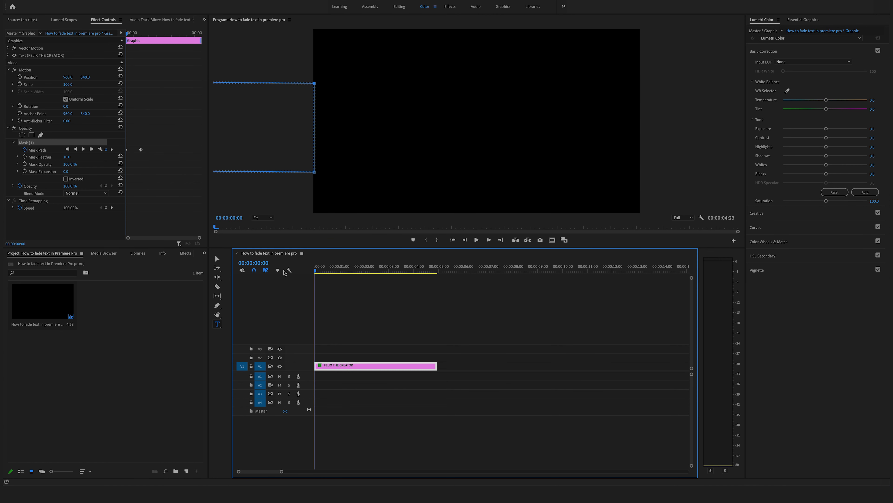
pyautogui.moveTo(316, 269); pyautogui.dragTo(364, 271)
pyautogui.click(141, 149)
pyautogui.moveTo(156, 33); pyautogui.dragTo(55, 35)
pyautogui.press('space')
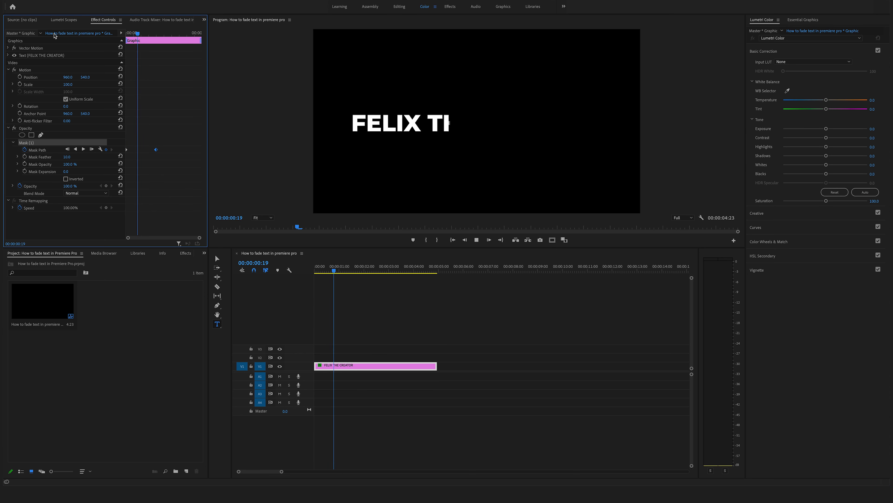
pyautogui.press('space')
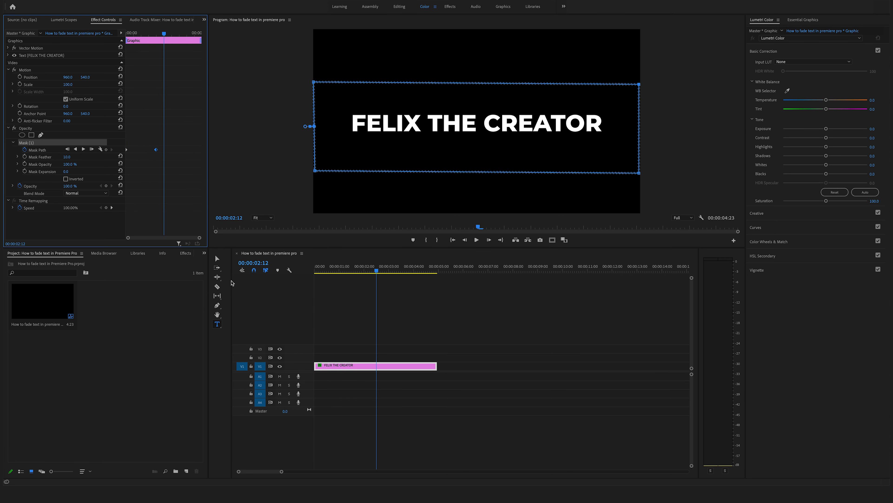
# Step: Set the Mask Feather to 400 with the playhead at 00:00:01:10, and play back the softened fade-in
pyautogui.moveTo(363, 270); pyautogui.dragTo(350, 271)
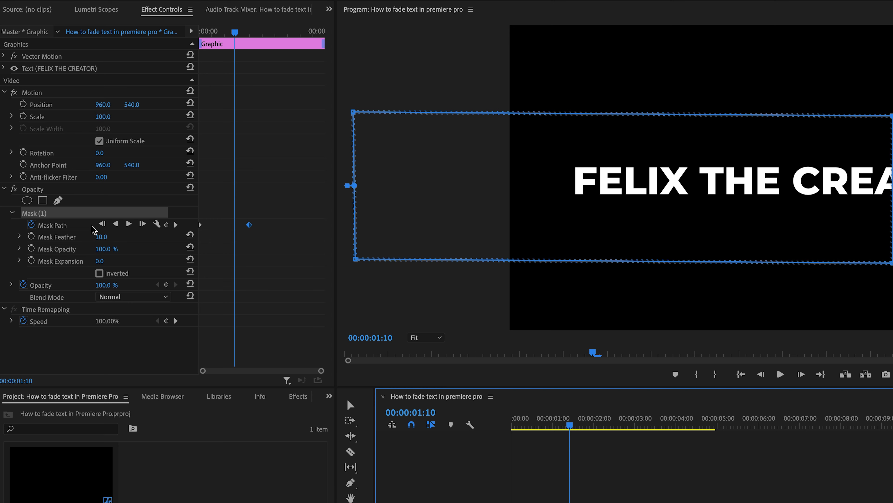
pyautogui.moveTo(103, 241); pyautogui.dragTo(187, 236)
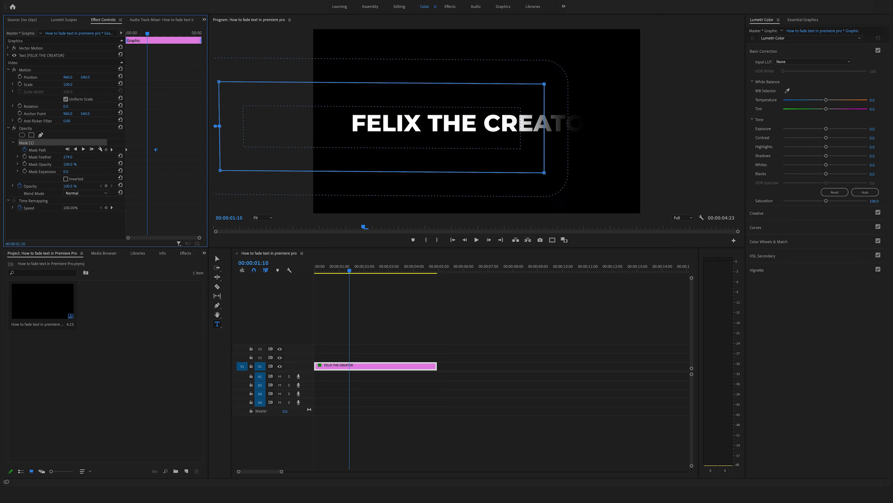
pyautogui.moveTo(68, 157); pyautogui.dragTo(81, 157)
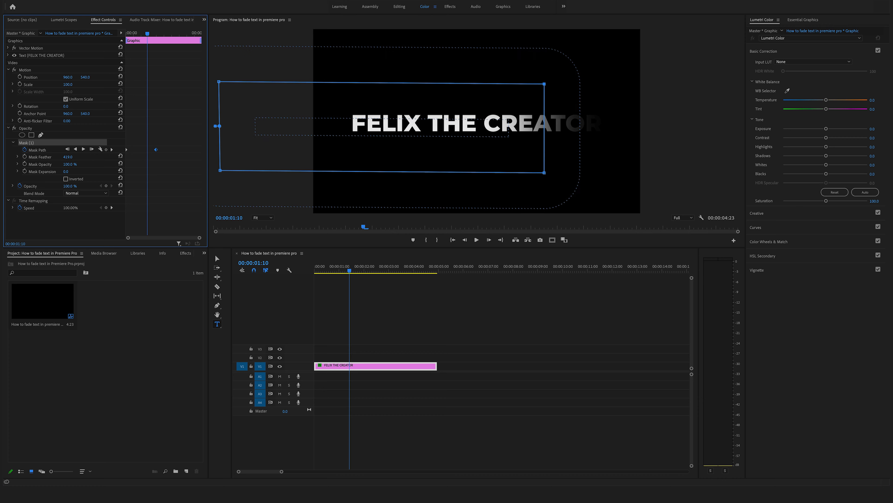
pyautogui.click(68, 157)
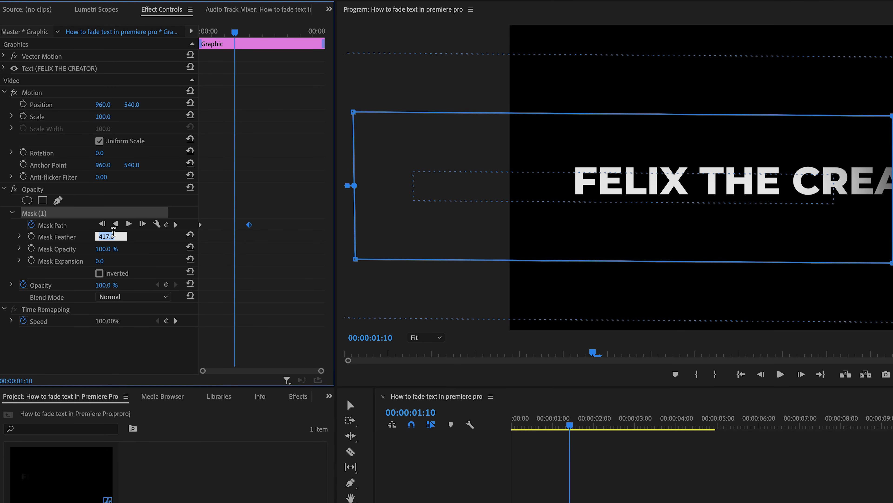
pyautogui.write('400')
pyautogui.press('Return')
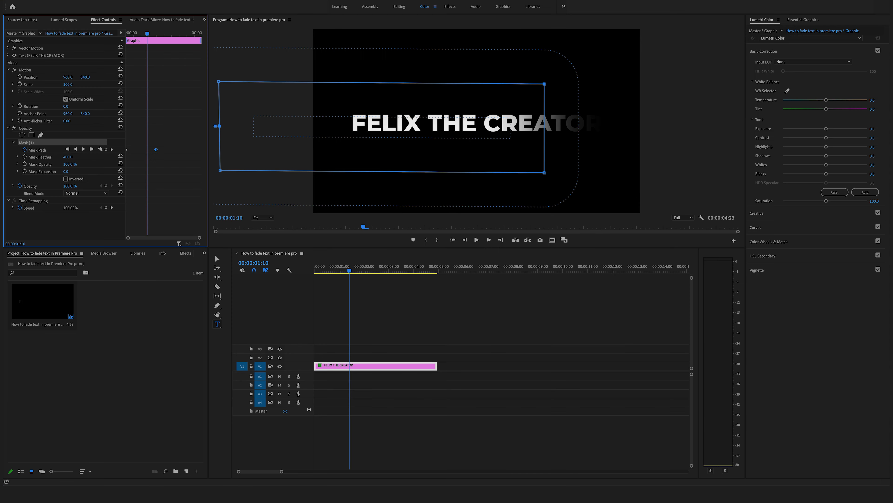
pyautogui.moveTo(350, 271); pyautogui.dragTo(324, 273)
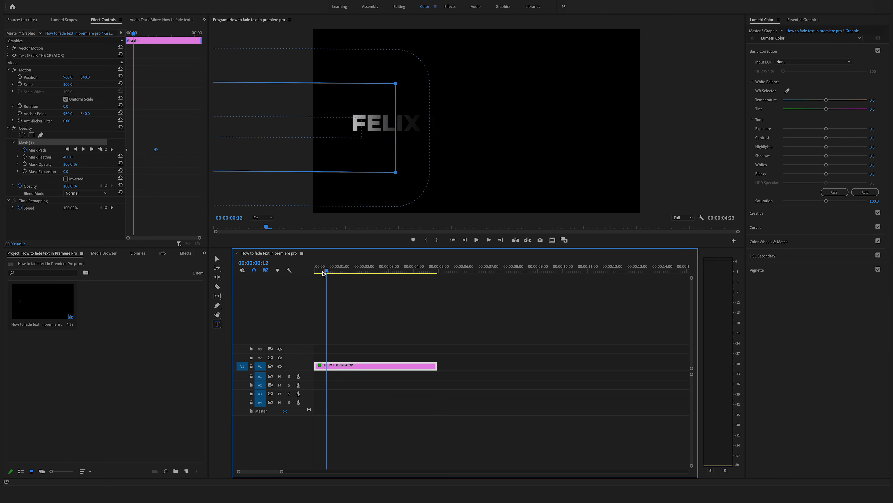
pyautogui.press('space')
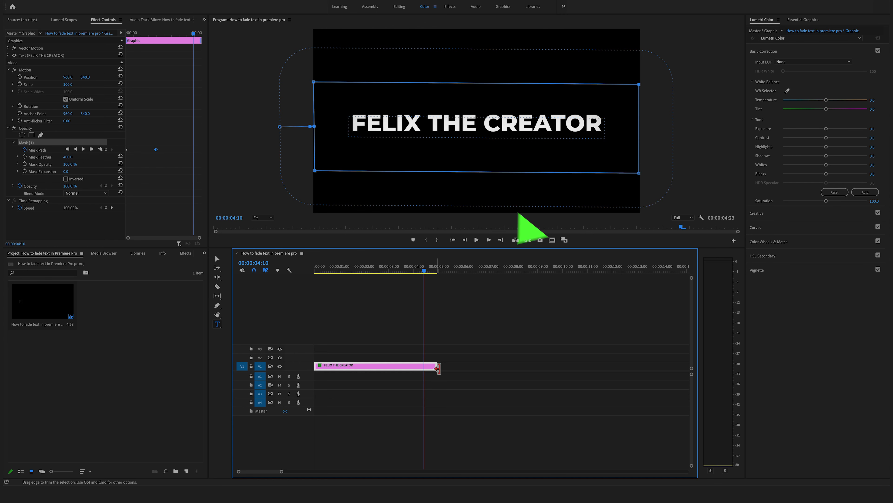
# Step: Extend the end of the text clip to 00:00:12:20 and add a Mask Path keyframe at 00:00:04:00
pyautogui.moveTo(438, 366); pyautogui.dragTo(632, 366)
pyautogui.click(417, 270)
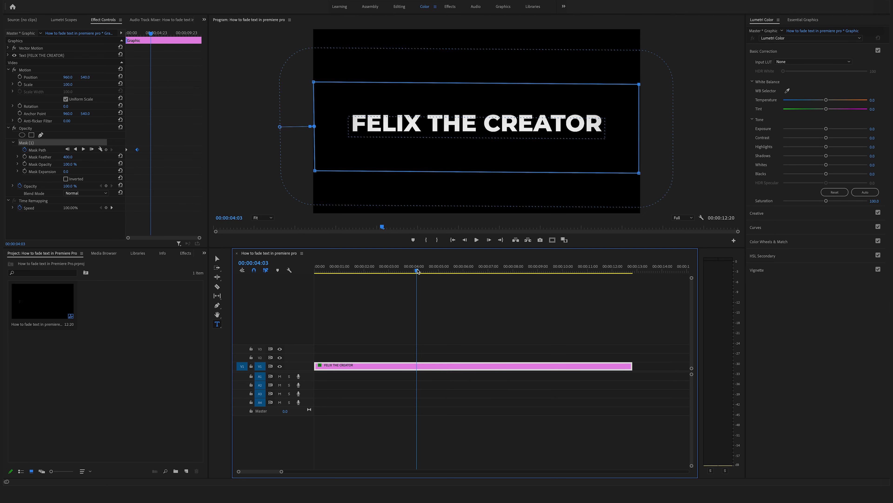
pyautogui.moveTo(417, 271); pyautogui.dragTo(414, 272)
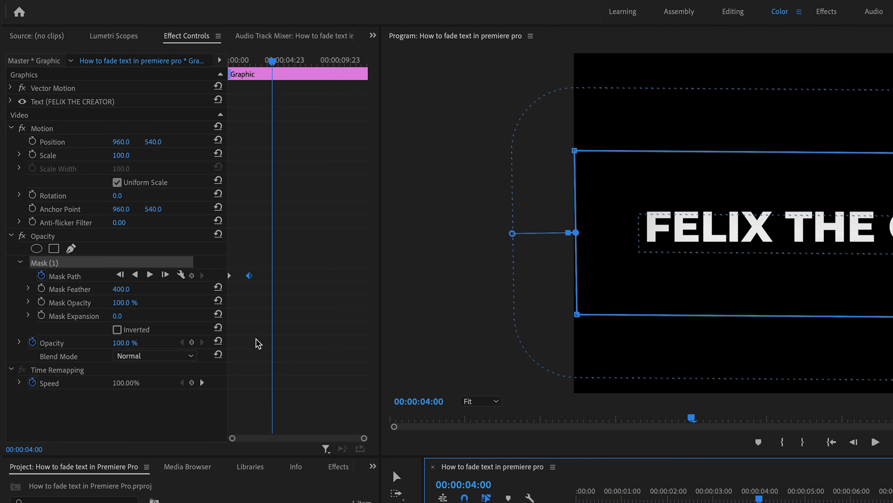
pyautogui.click(192, 274)
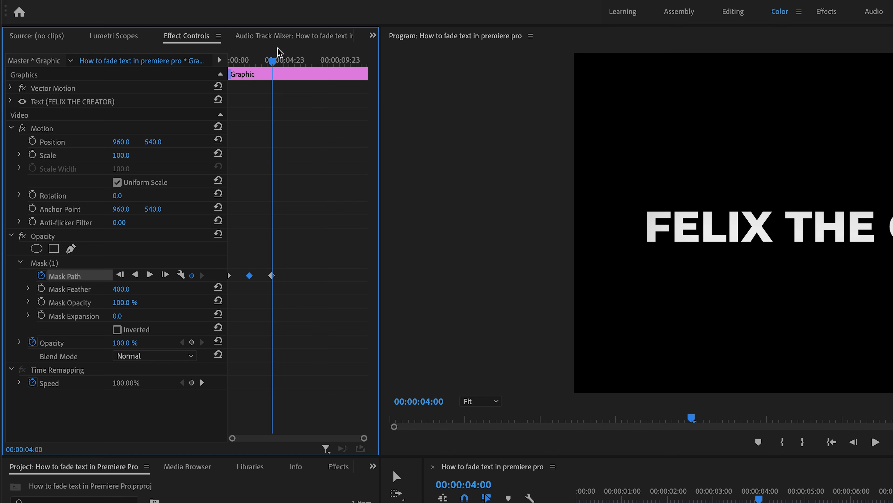
pyautogui.moveTo(270, 63)
pyautogui.mouseDown()
pyautogui.moveTo(246, 65)
pyautogui.moveTo(270, 67)
pyautogui.moveTo(273, 79)
pyautogui.mouseUp()
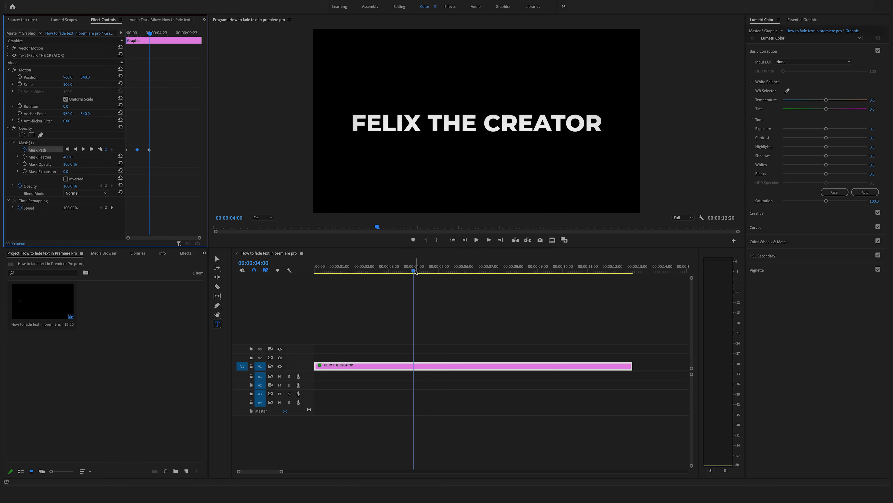
# Step: At 00:00:06:00, move the whole mask past the right edge of the frame so it no longer covers the text
pyautogui.moveTo(414, 272); pyautogui.dragTo(464, 272)
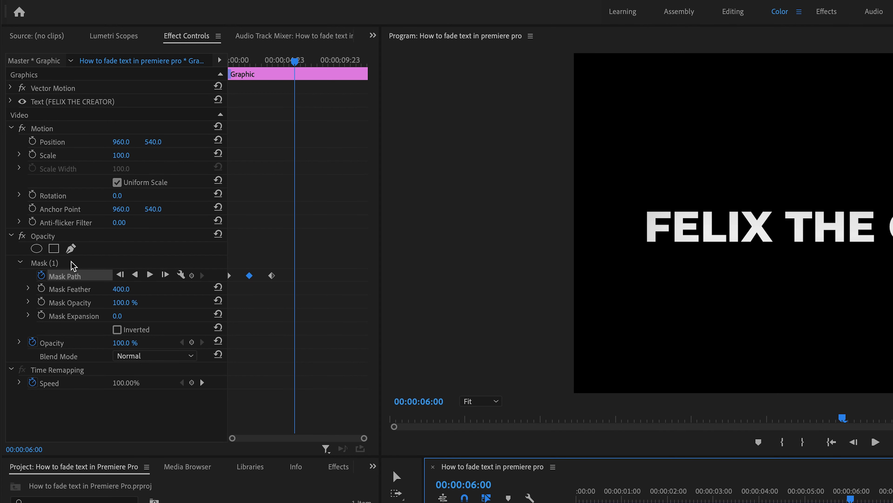
pyautogui.click(72, 263)
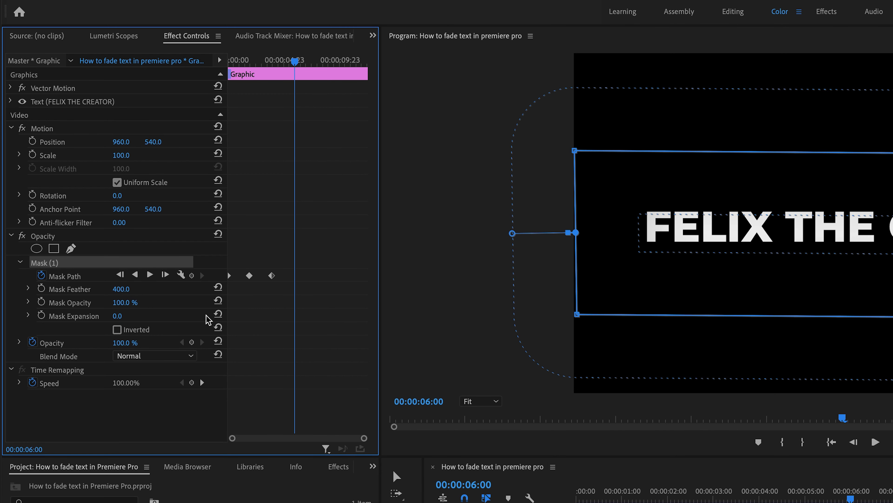
pyautogui.moveTo(610, 263); pyautogui.dragTo(812, 246)
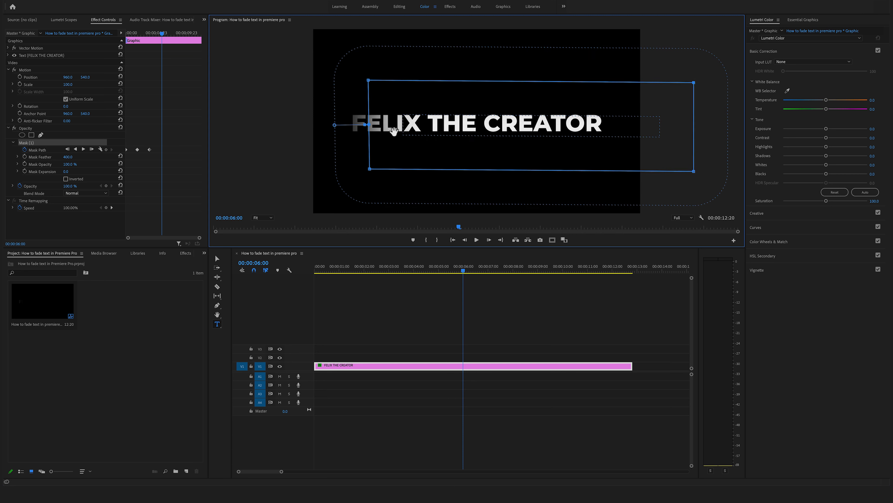
pyautogui.moveTo(442, 133); pyautogui.dragTo(690, 131)
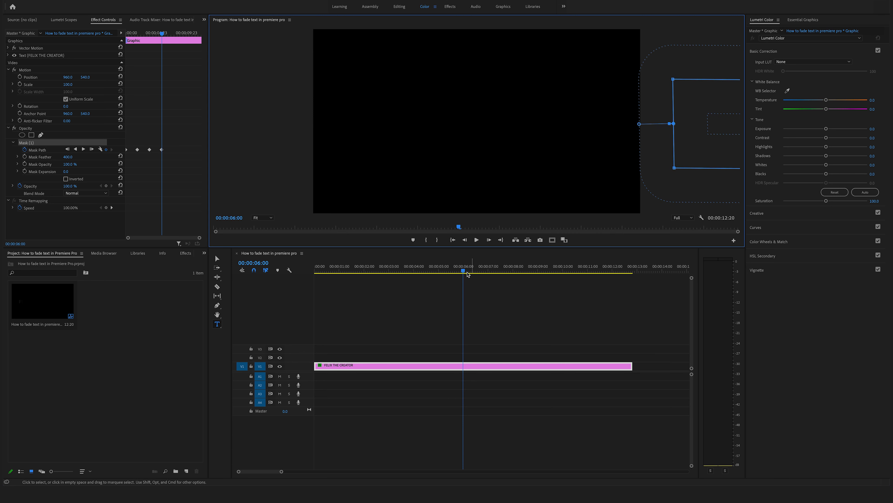
# Step: Play back the text fade-out from just before the third Mask Path keyframe
pyautogui.moveTo(464, 270); pyautogui.dragTo(394, 271)
pyautogui.press('space')
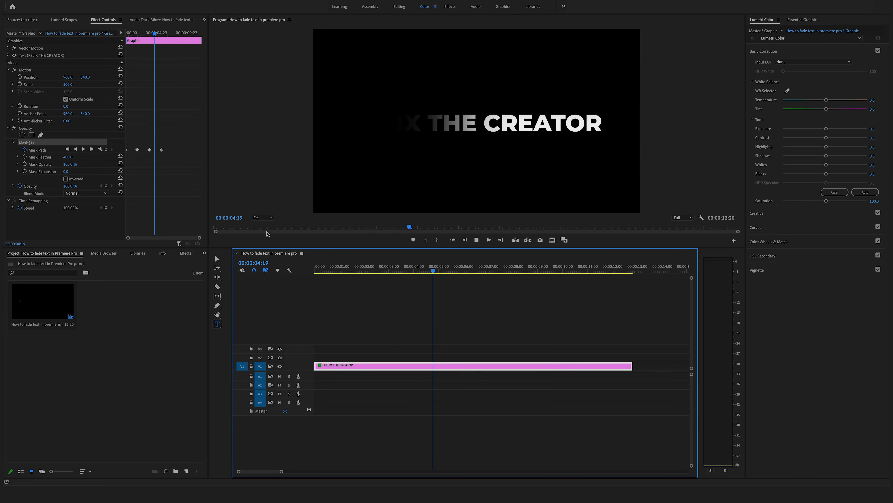
pyautogui.press('space')
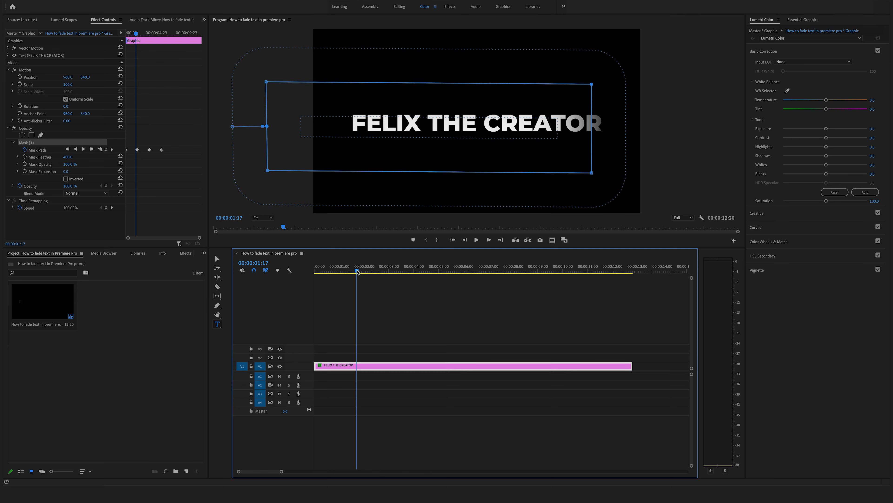
# Step: At 00:00:00:00, move the mask above the text toward the frame's top edge, and play back the reveal from above
pyautogui.moveTo(356, 271); pyautogui.dragTo(296, 272)
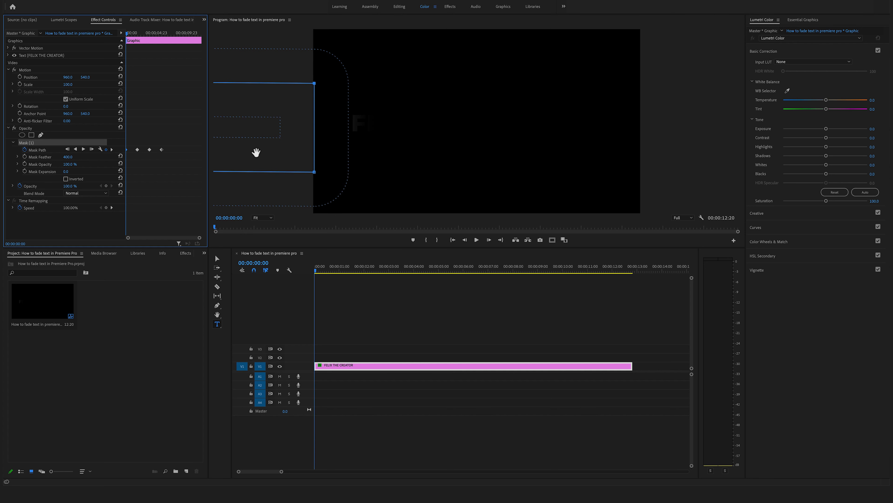
pyautogui.moveTo(467, 276); pyautogui.dragTo(771, 138)
pyautogui.moveTo(420, 75); pyautogui.dragTo(580, 34)
pyautogui.click(298, 271)
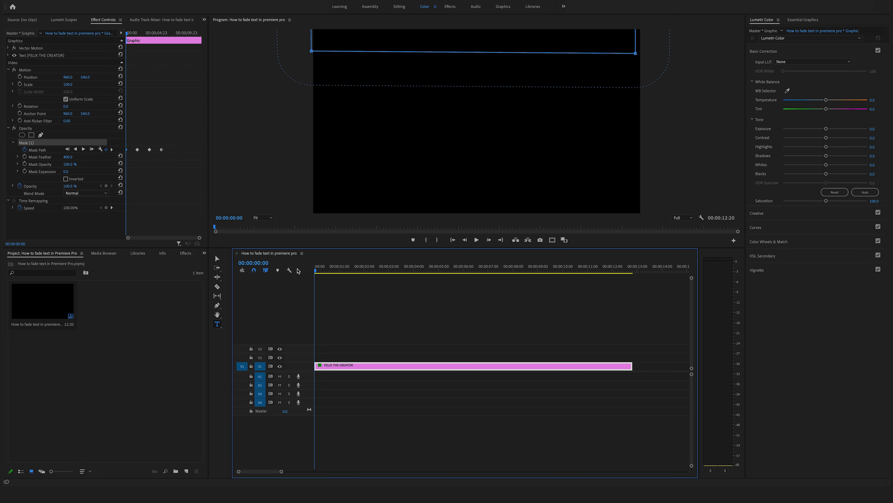
pyautogui.press('space')
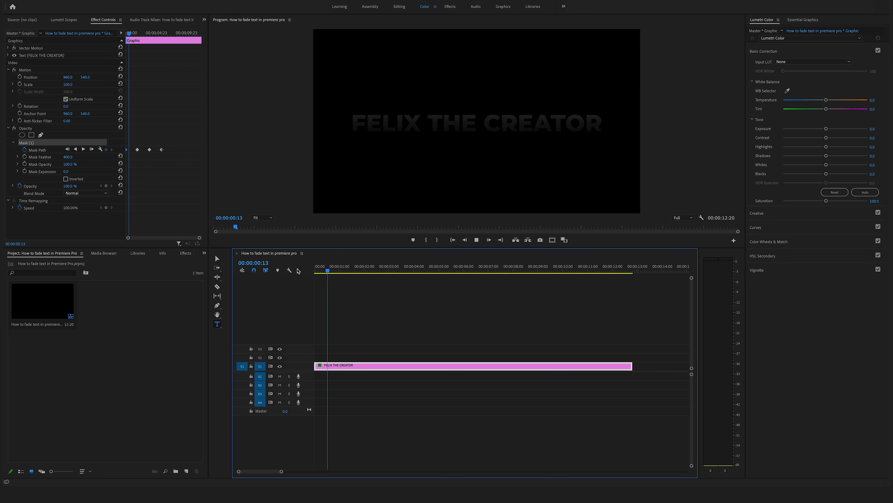
pyautogui.press('space')
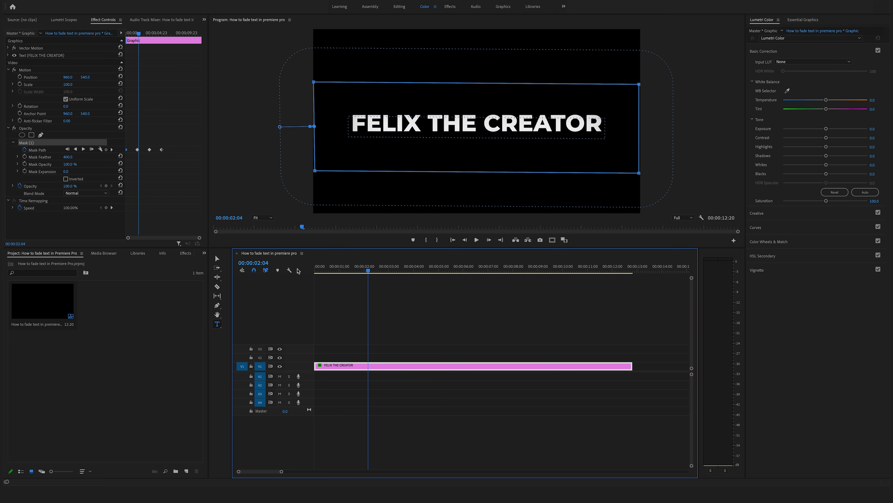
# Step: At 00:00:00:00, move the mask down past the bottom edge of the frame and play back the text reveal from the start
pyautogui.press('Home')
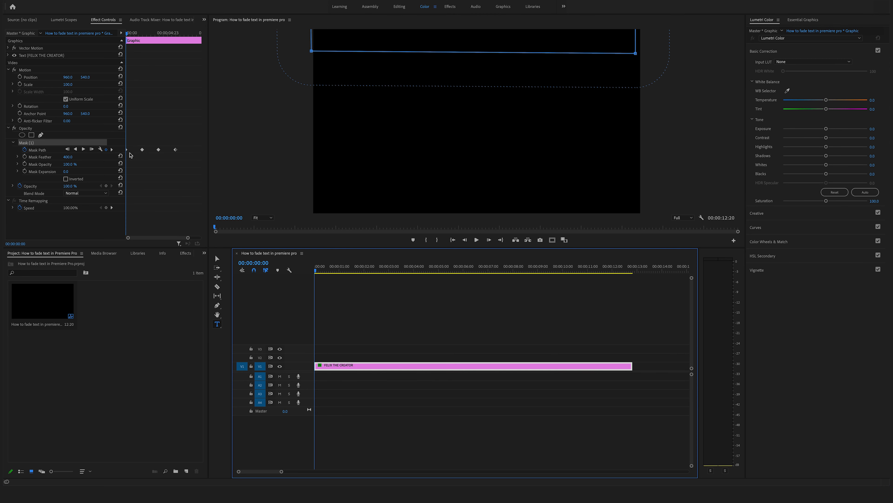
pyautogui.click(130, 158)
pyautogui.moveTo(458, 32); pyautogui.dragTo(468, 296)
pyautogui.press('space')
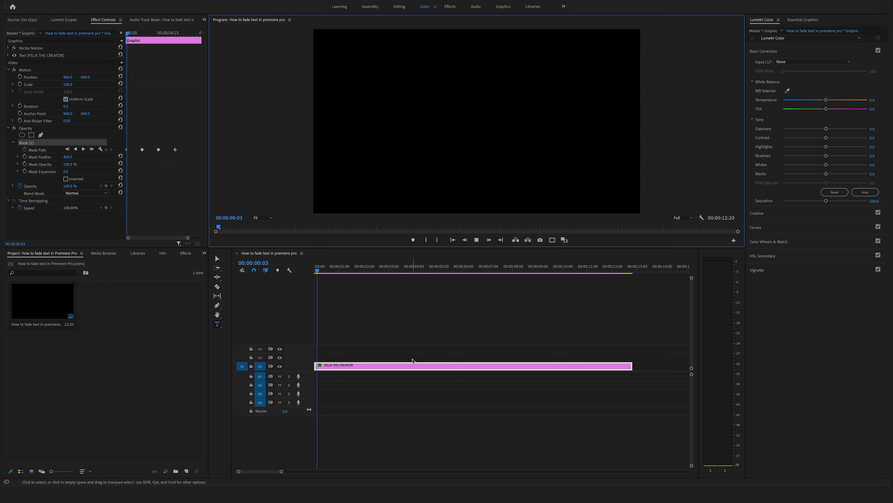
pyautogui.press('space')
pyautogui.moveTo(448, 268); pyautogui.dragTo(261, 279)
pyautogui.press('space')
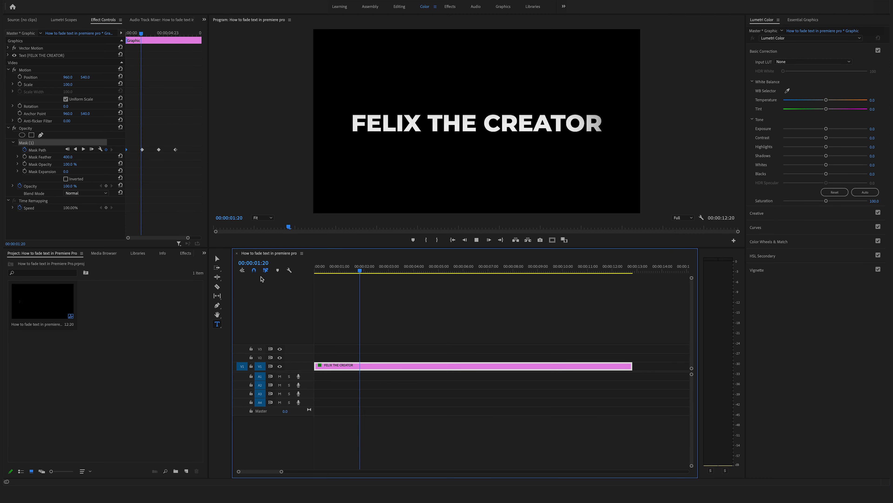